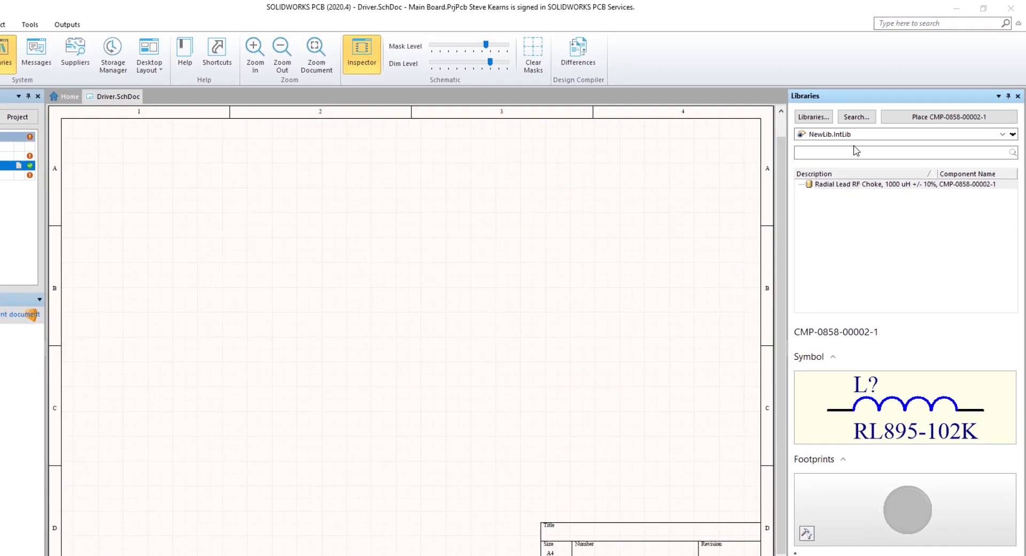
- Filter the TI_Logic_Buffer,Driver,Transceiver.IntLib library with *74hc14d and select the SN74HC14D hex Schmitt-trigger inverter
left_click(994, 176)
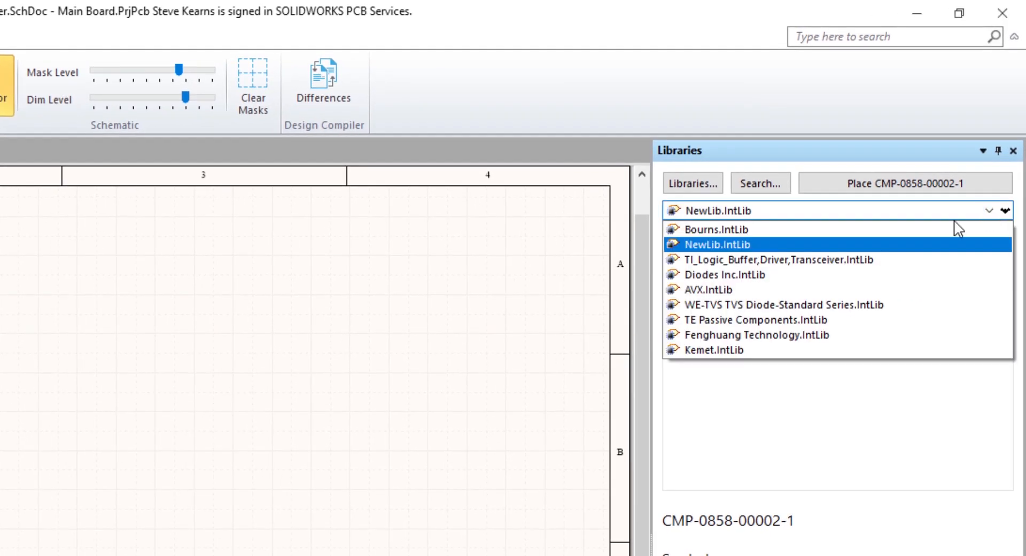
left_click(823, 260)
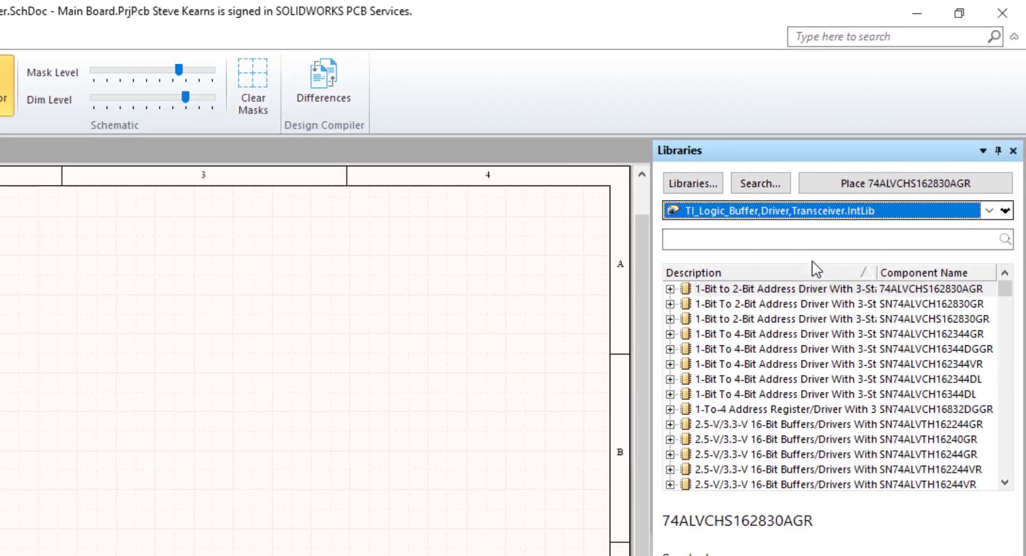
left_click(721, 241)
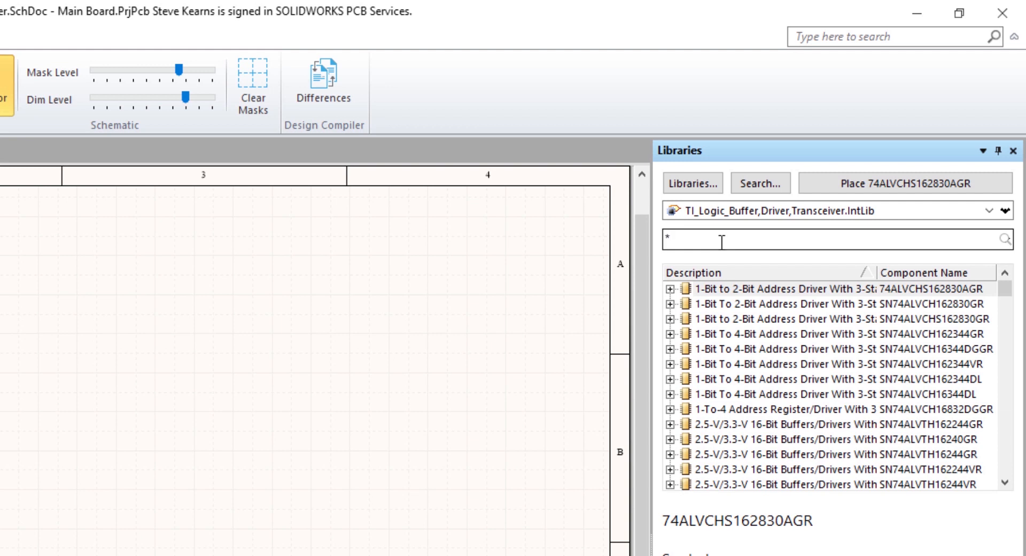
type("*74hc")
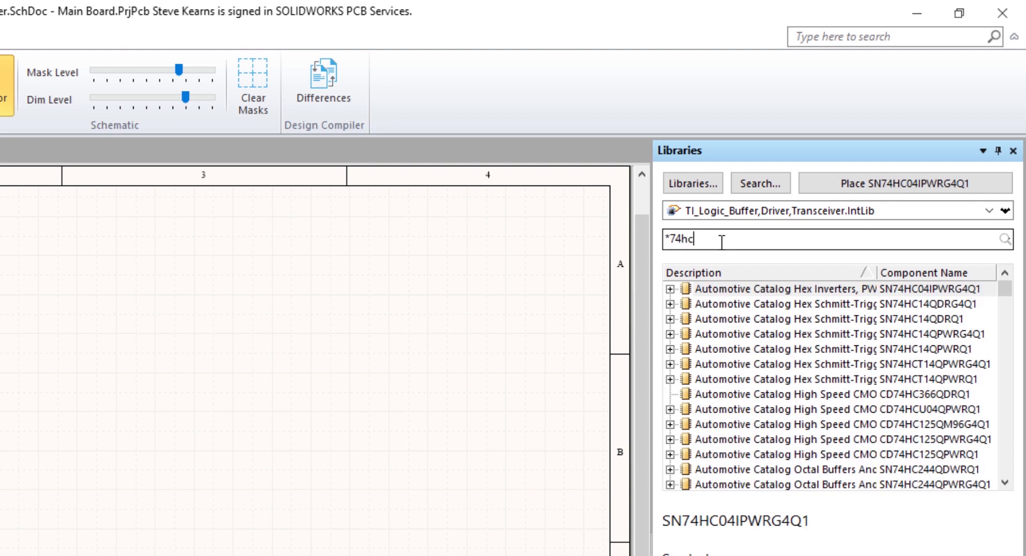
type("14d")
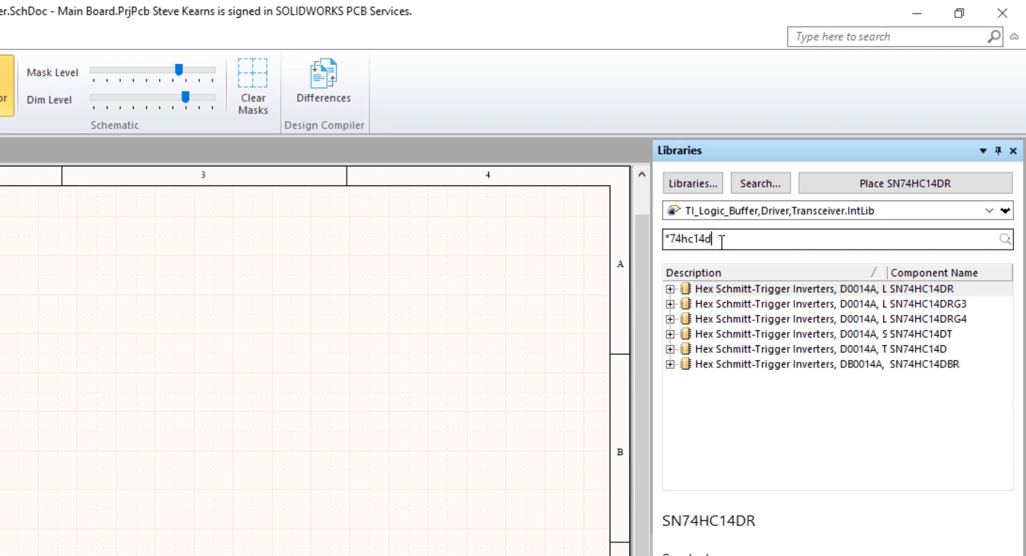
left_click(749, 347)
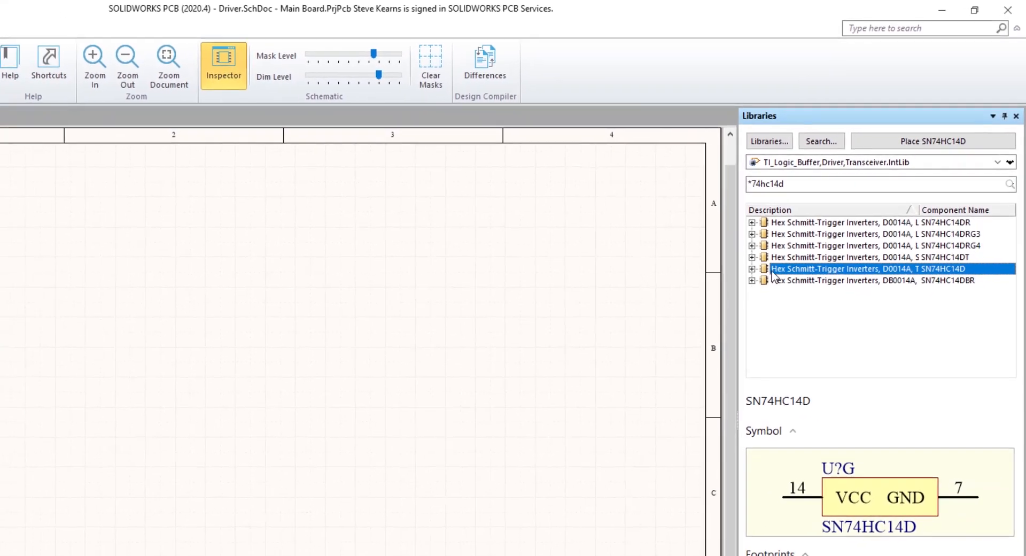
- Expand the SN74HC14D component and preview the symbols of its individual parts, including A, B, C and G
left_click(711, 308)
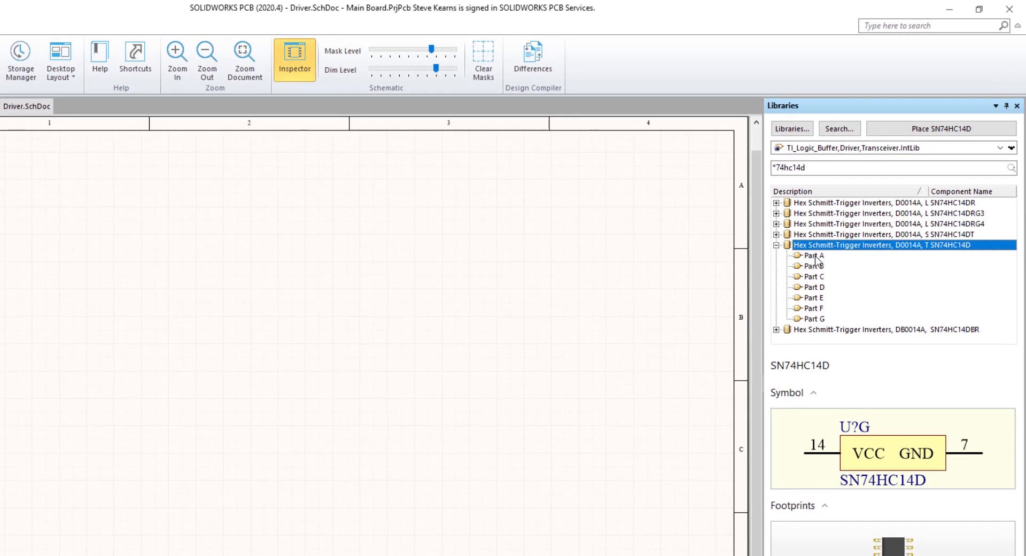
left_click(813, 257)
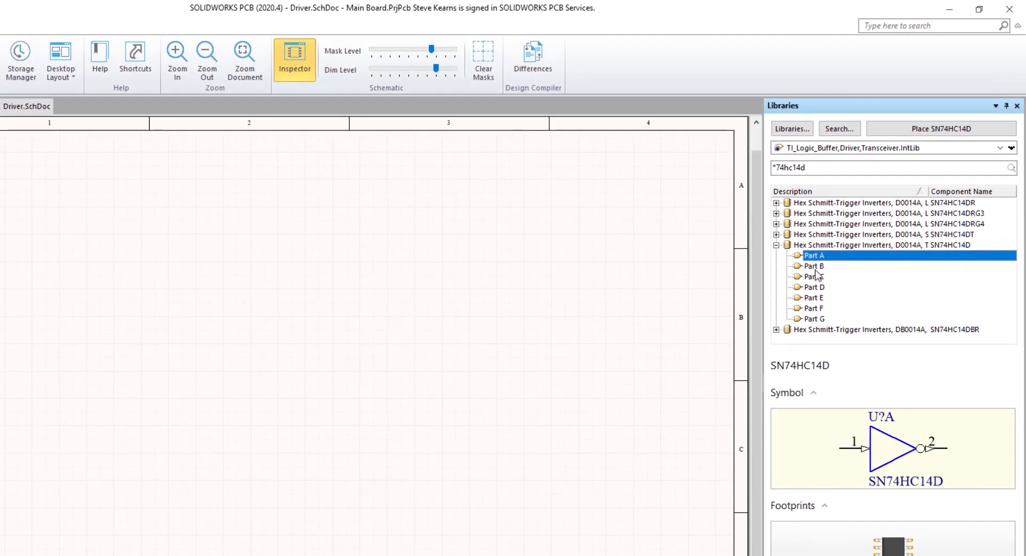
left_click(814, 267)
left_click(815, 276)
left_click(814, 318)
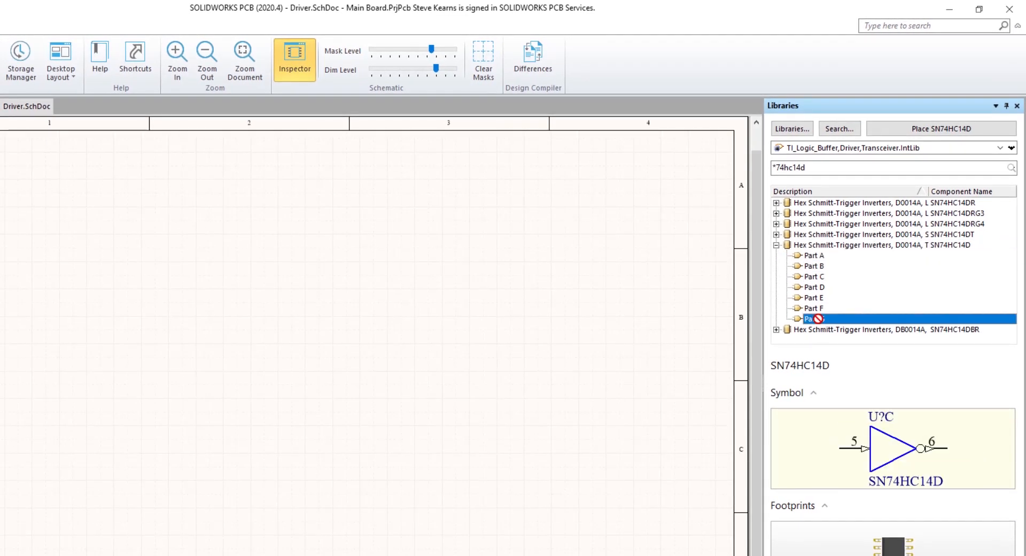
left_click_drag(819, 318, 817, 244)
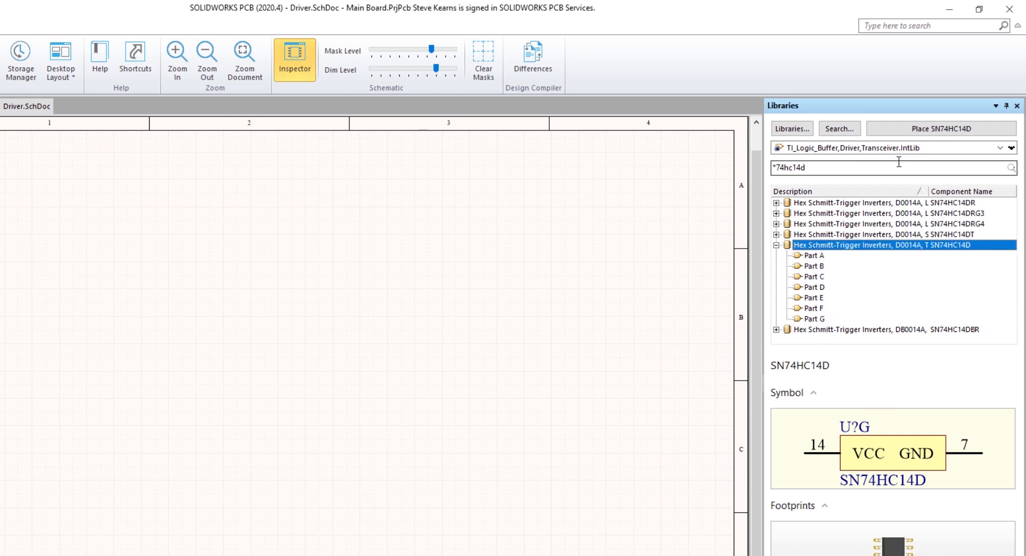
- Place SN74HC14D power part G above the title block and inverter parts A to F in a vertical column near the sheet's upper-left corner
left_click(955, 133)
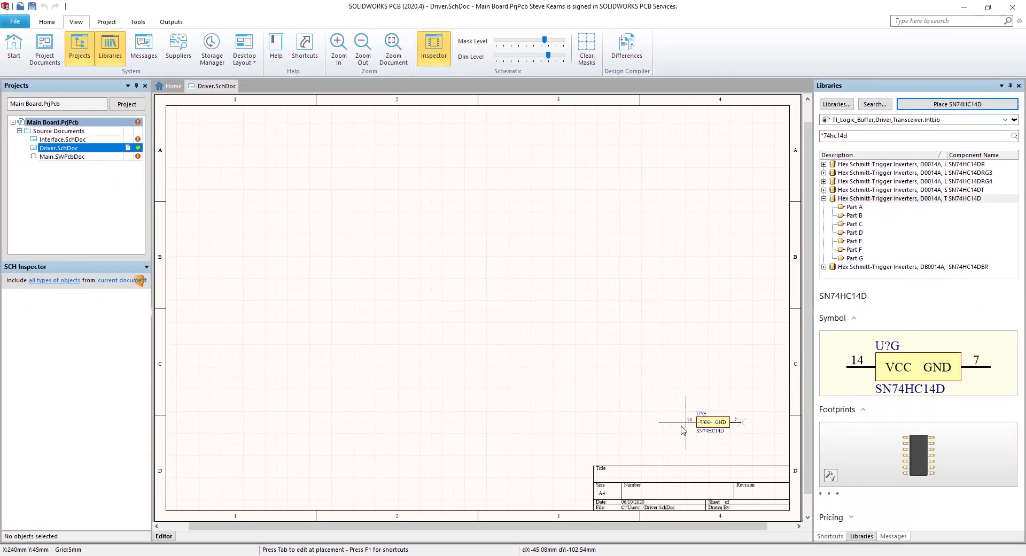
left_click(690, 426)
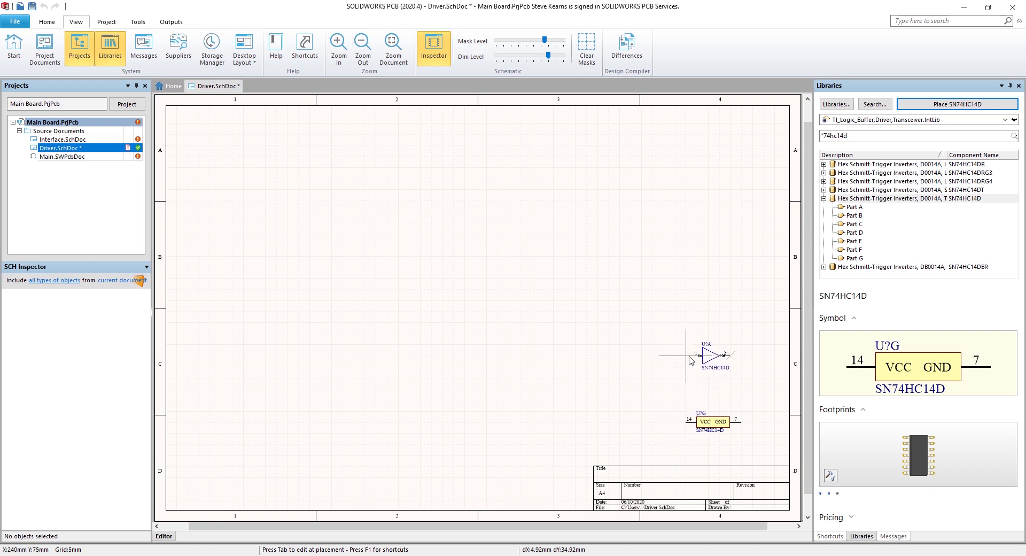
left_click(288, 146)
left_click(288, 179)
left_click(288, 213)
left_click(288, 246)
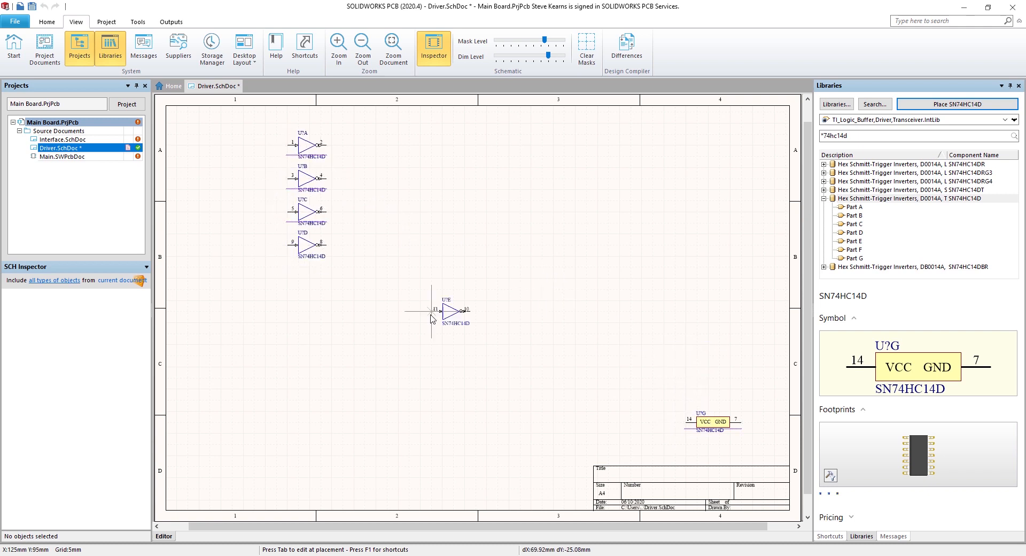
left_click(288, 279)
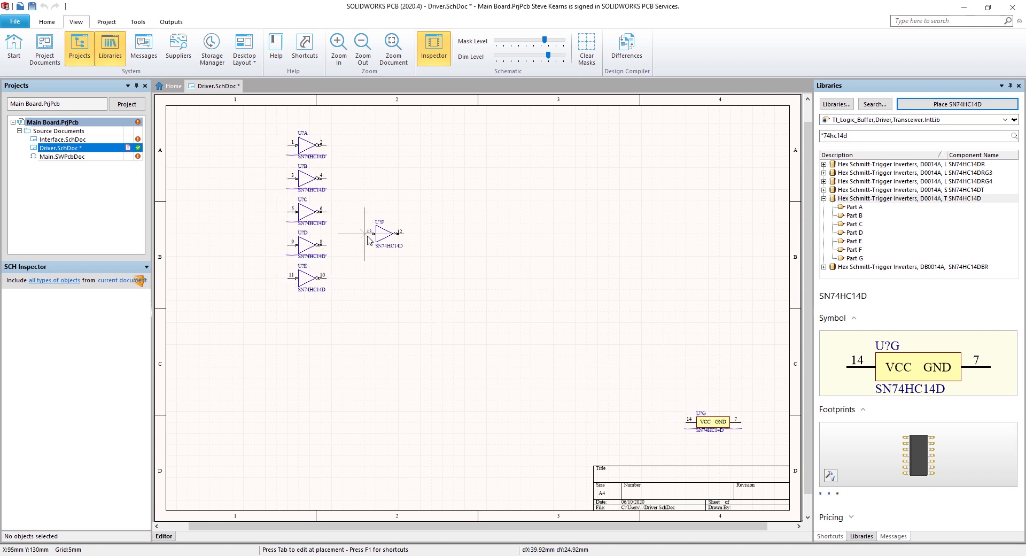
left_click(288, 312)
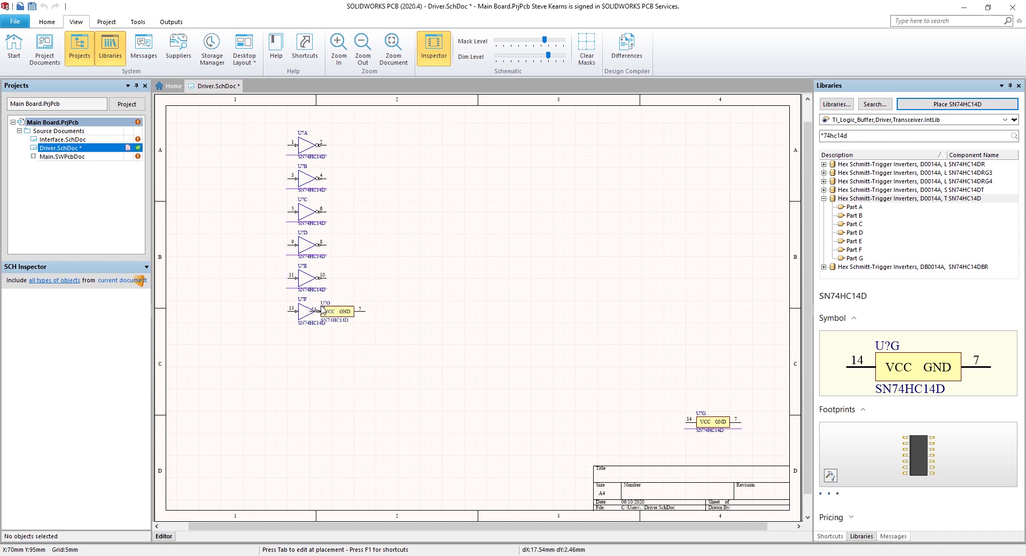
- Switch the component source to Fenghuang Technology.IntLib and clear 74hc14d from the filter
left_click(1005, 120)
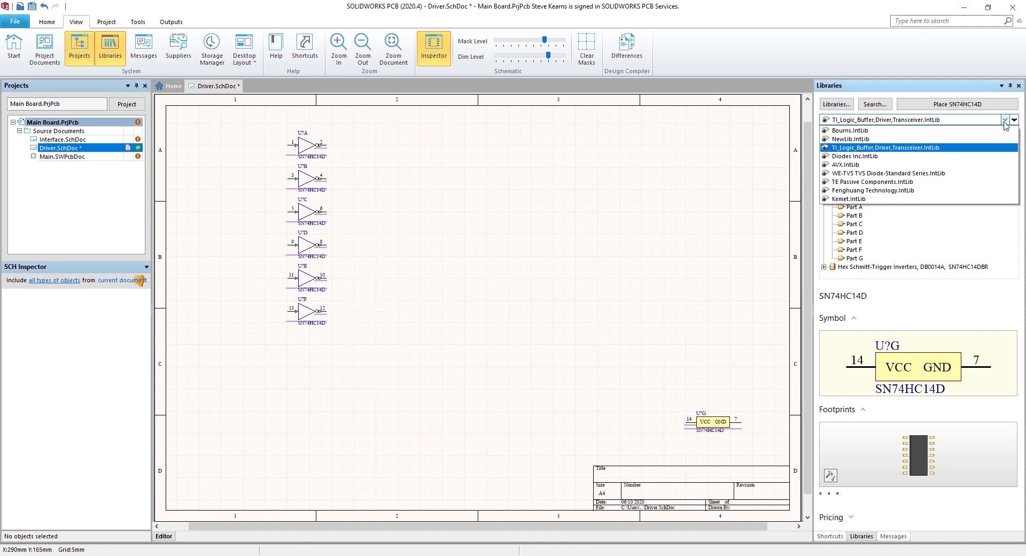
left_click(901, 190)
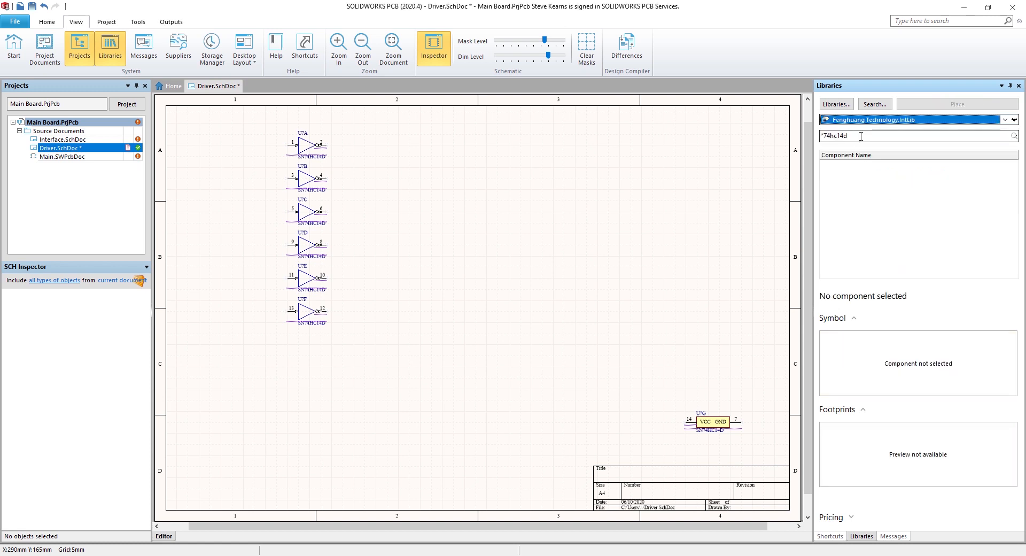
left_click_drag(858, 135, 824, 136)
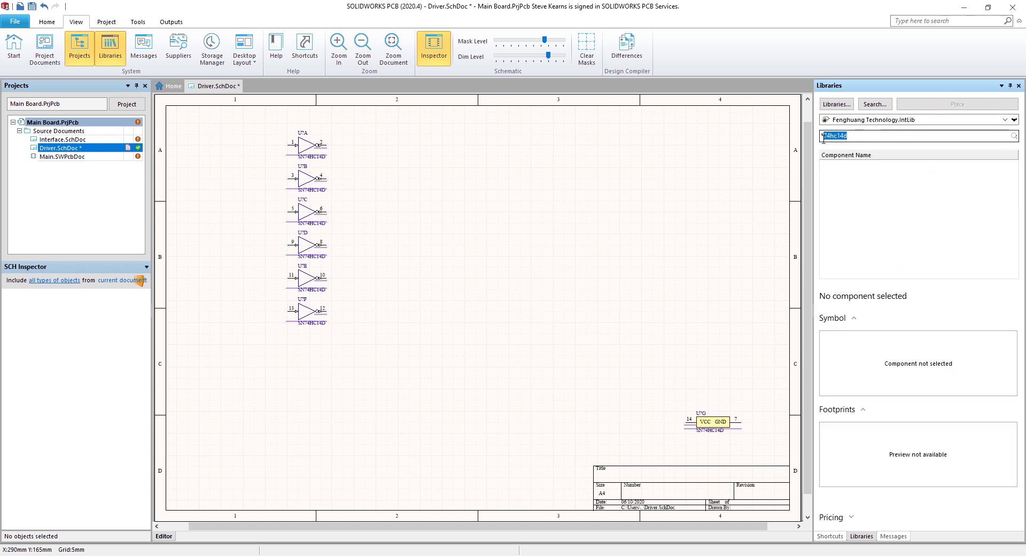
key("BackSpace")
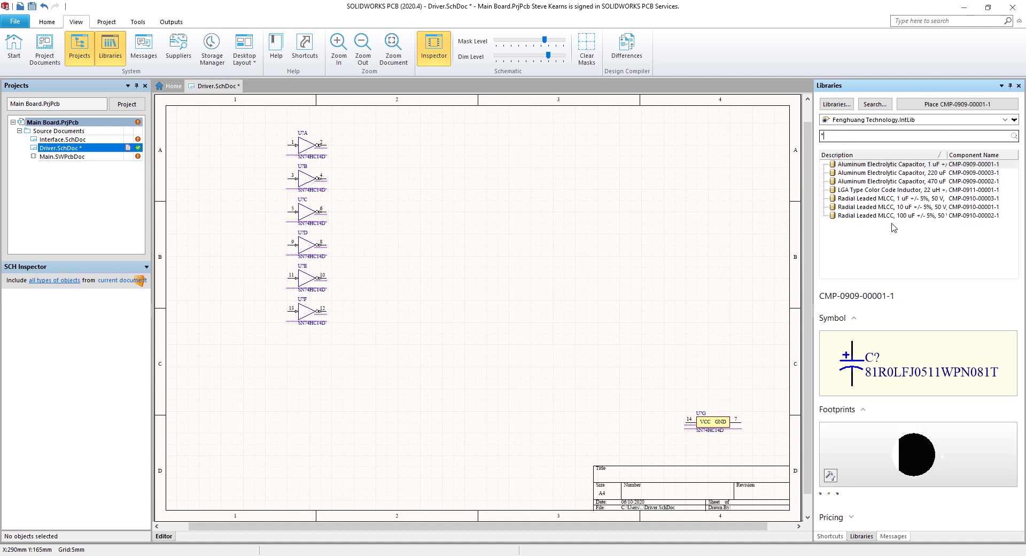
left_click(901, 167)
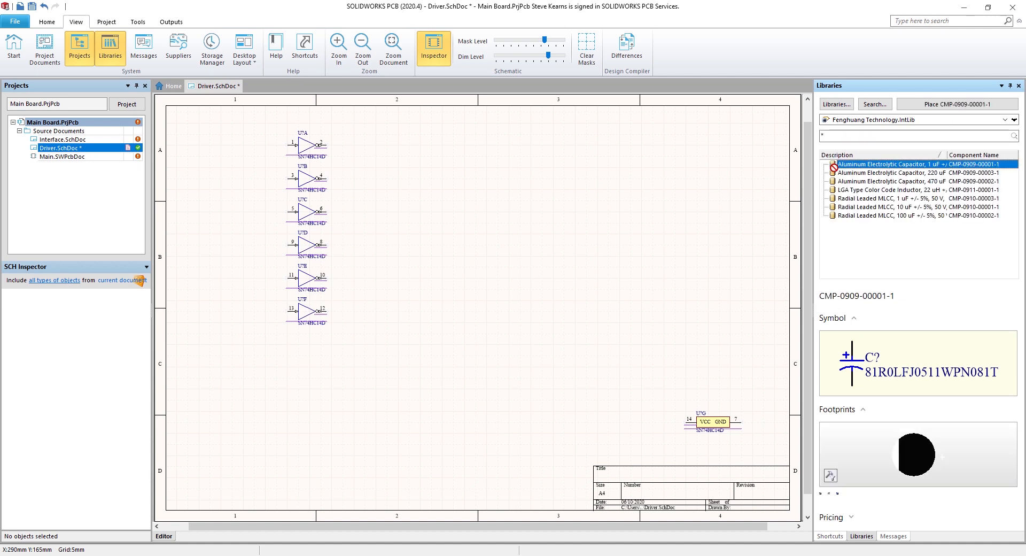
left_click_drag(833, 167, 486, 315)
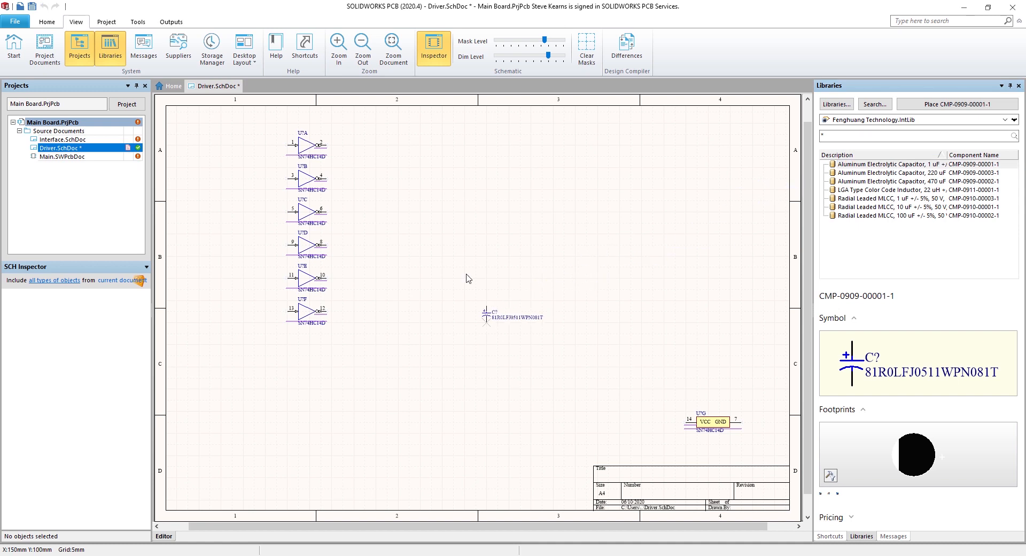
left_click_drag(466, 274, 396, 148)
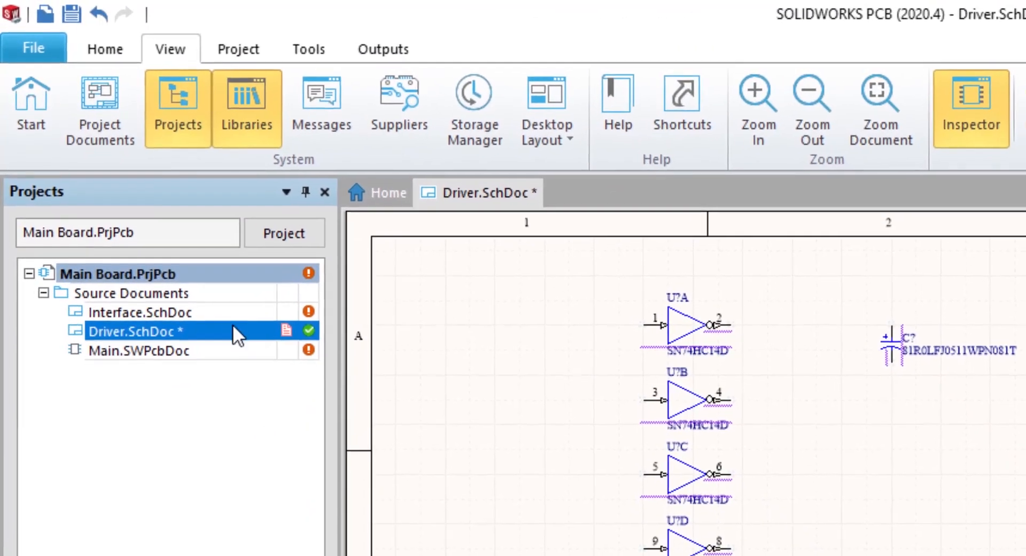
- Start placing a part and review the recently used components and the placed parts history
left_click(110, 56)
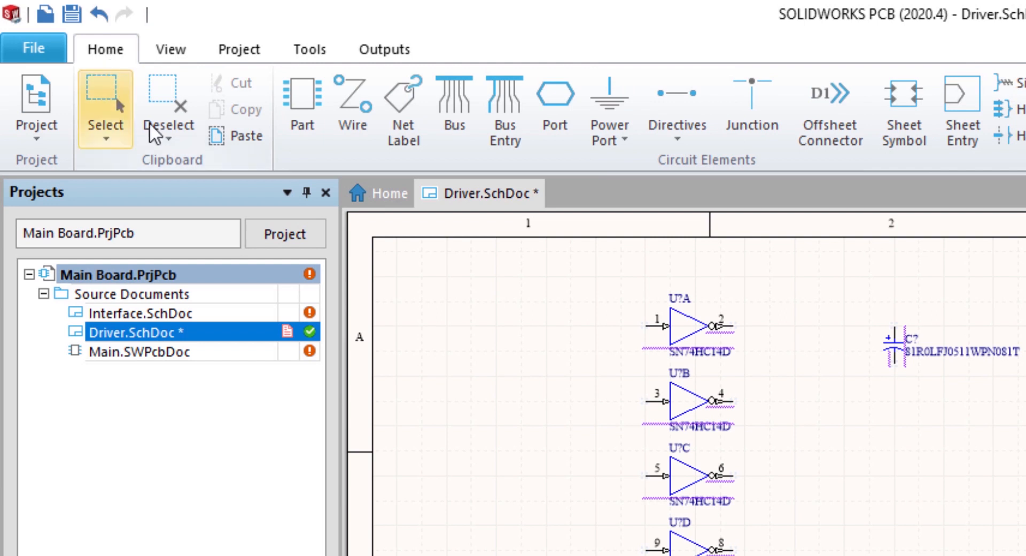
left_click(307, 128)
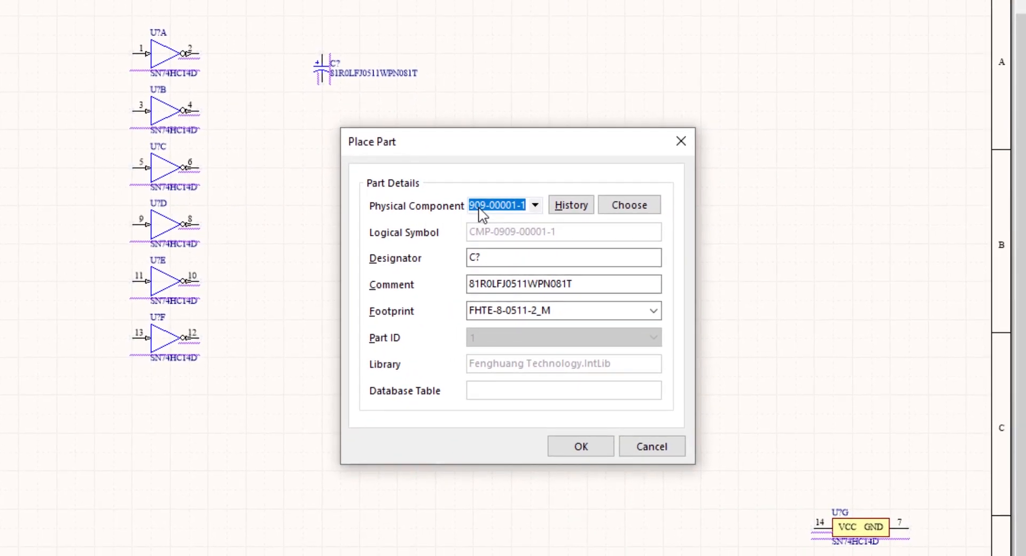
left_click(535, 204)
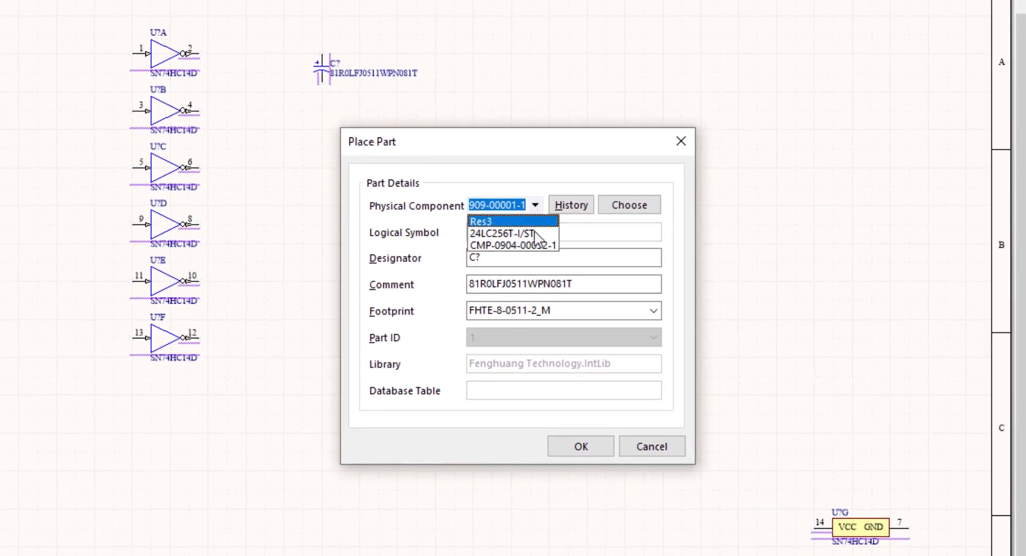
left_click(535, 180)
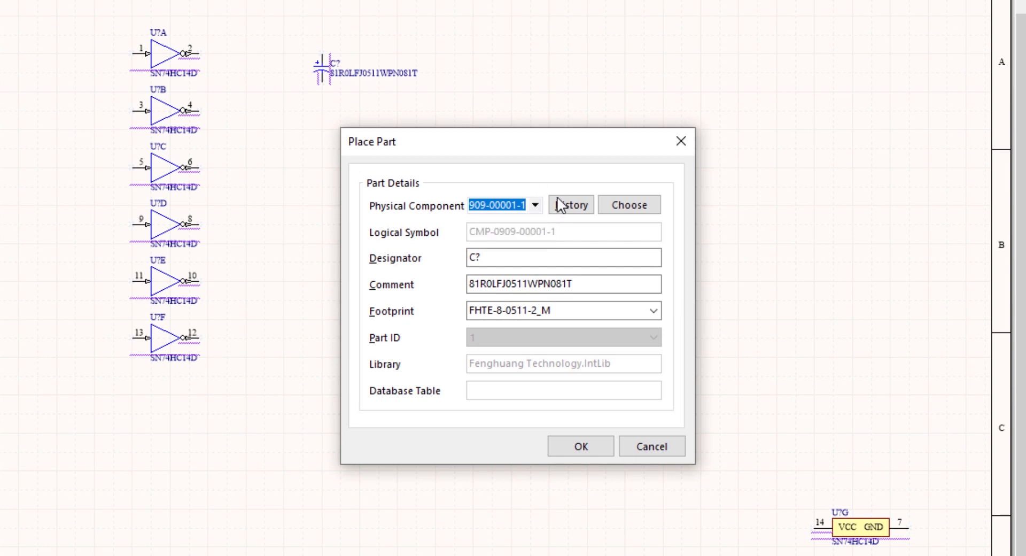
left_click(580, 211)
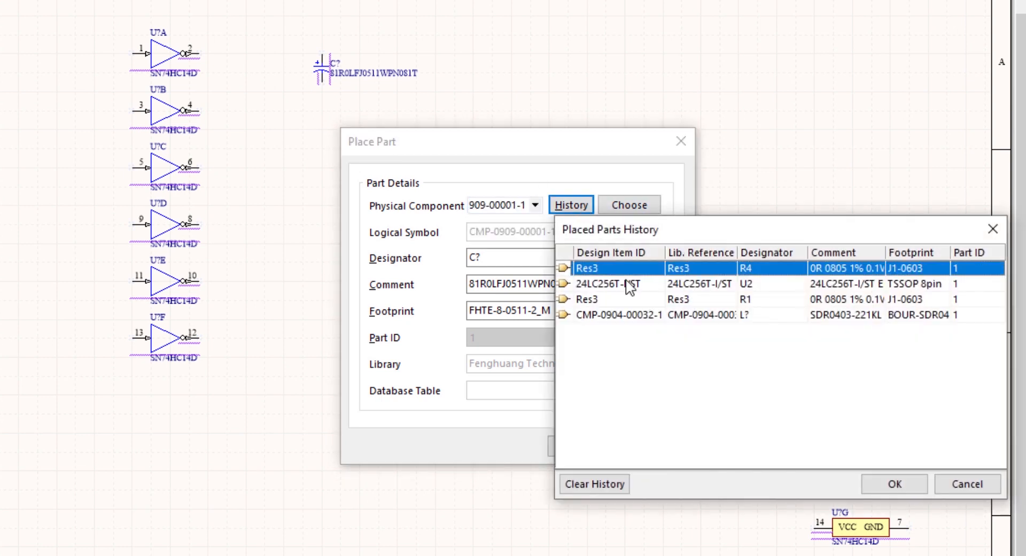
left_click(954, 484)
left_click(624, 208)
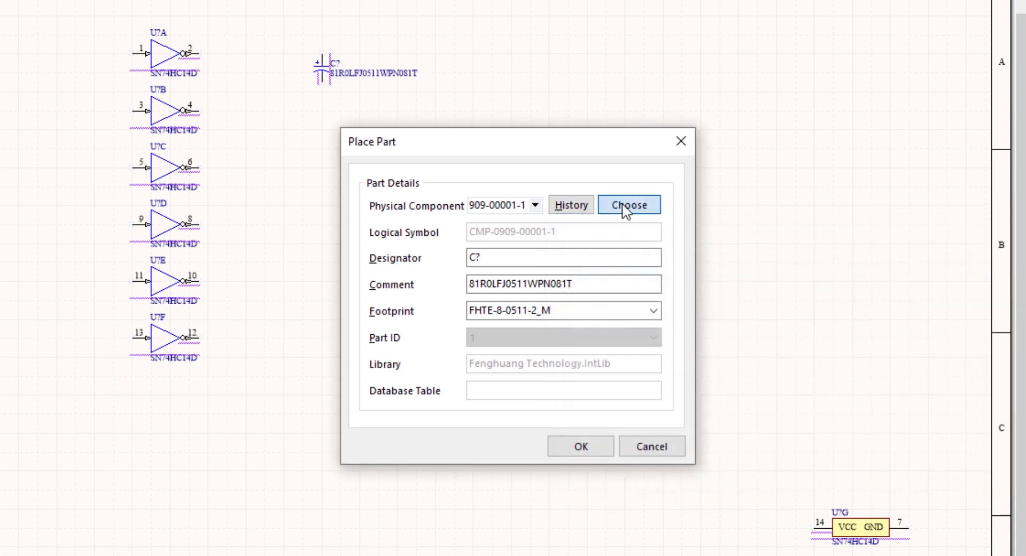
left_click(719, 118)
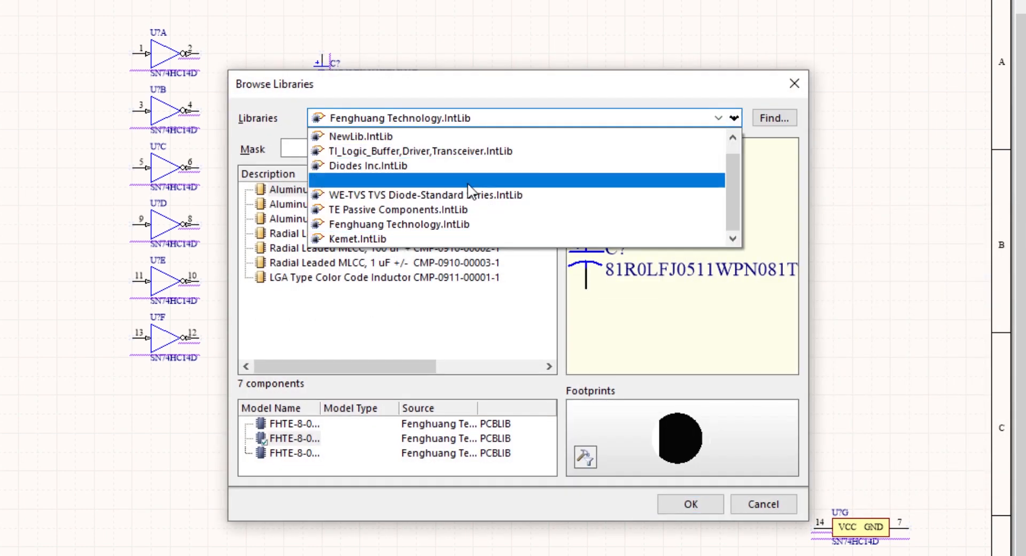
left_click(402, 239)
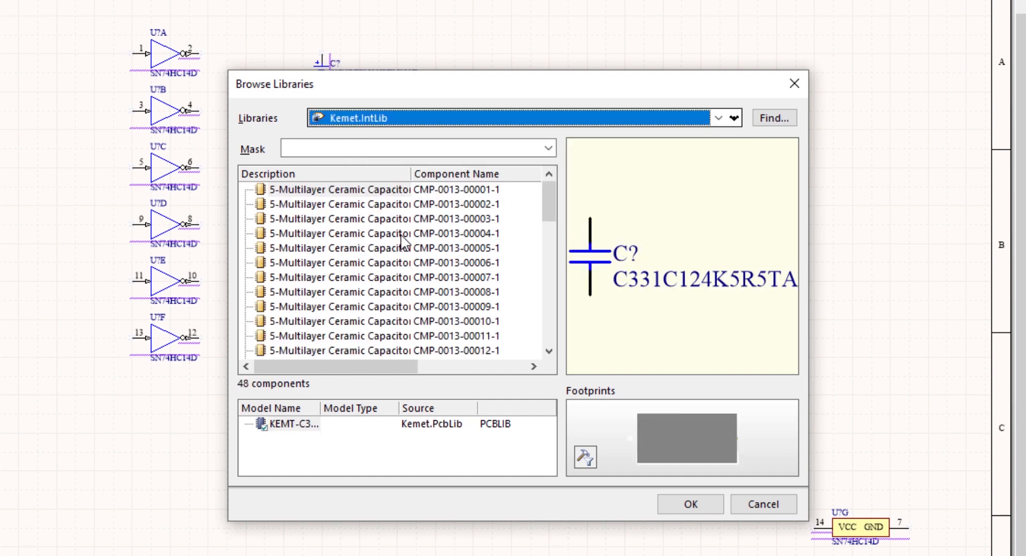
left_click(338, 149)
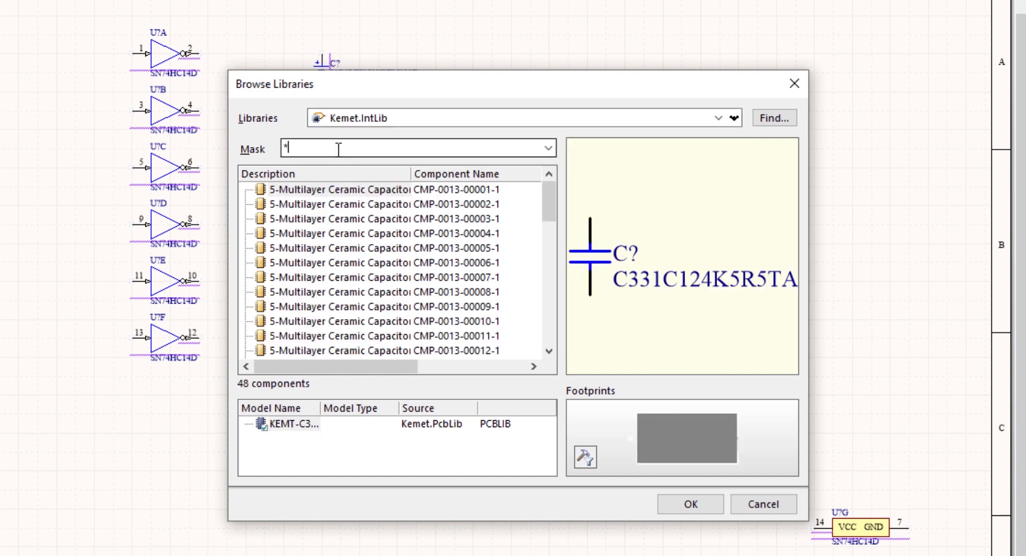
type("*100")
left_click(333, 189)
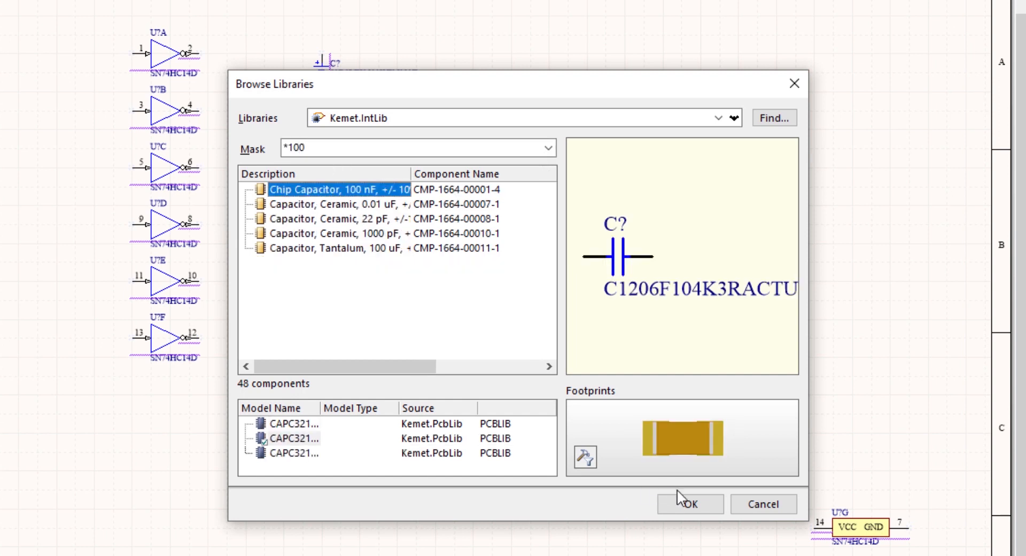
left_click(691, 504)
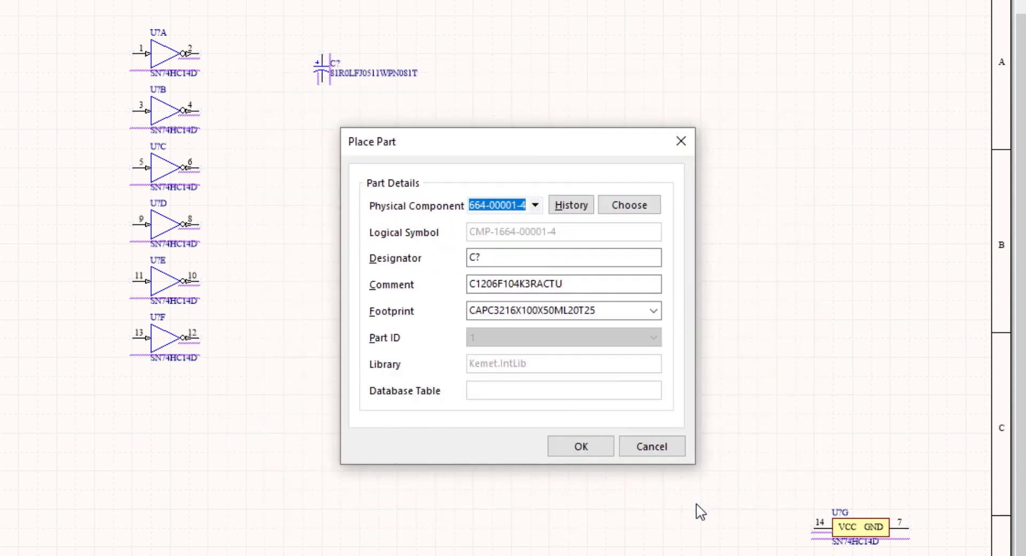
- Set the chip capacitor's designator to C2 and place one on the sheet below the electrolytic capacitor
left_click(496, 257)
left_click(496, 257)
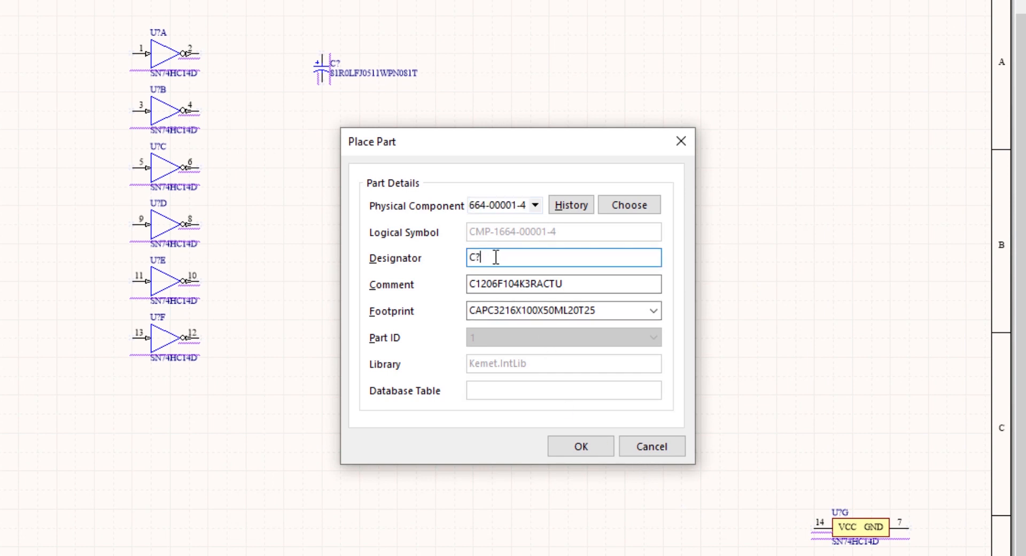
left_click(580, 446)
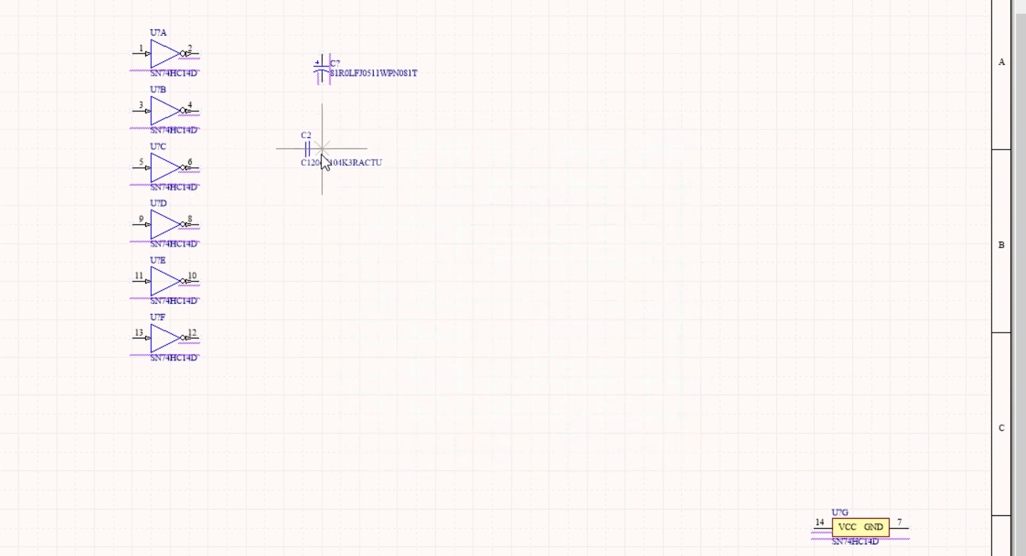
left_click(322, 149)
key("Escape")
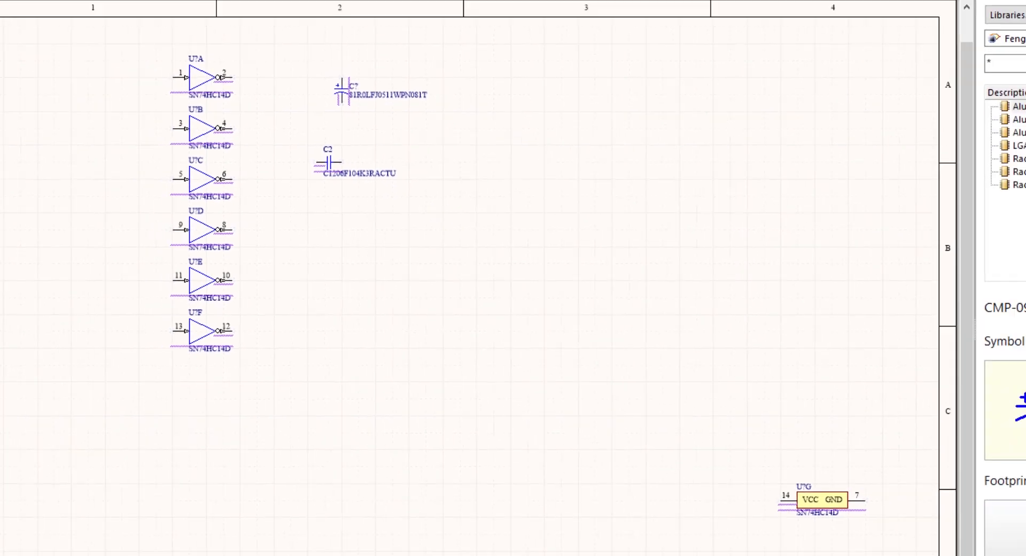
- Switch the component source to TE Passive Components.IntLib and place the 10 kOhm chip resistor CRG0603F10K below C2
left_click(1009, 38)
left_click(940, 180)
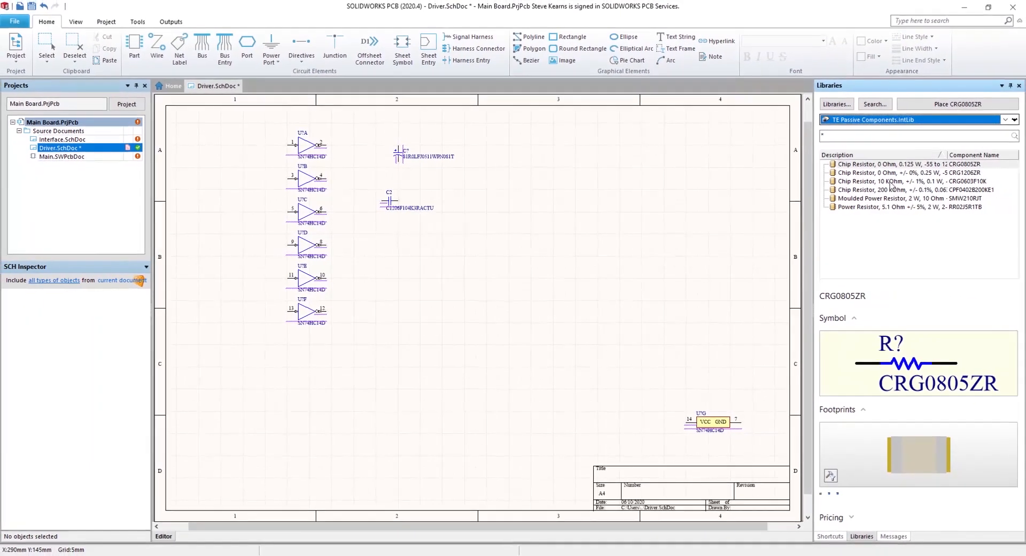
left_click(900, 187)
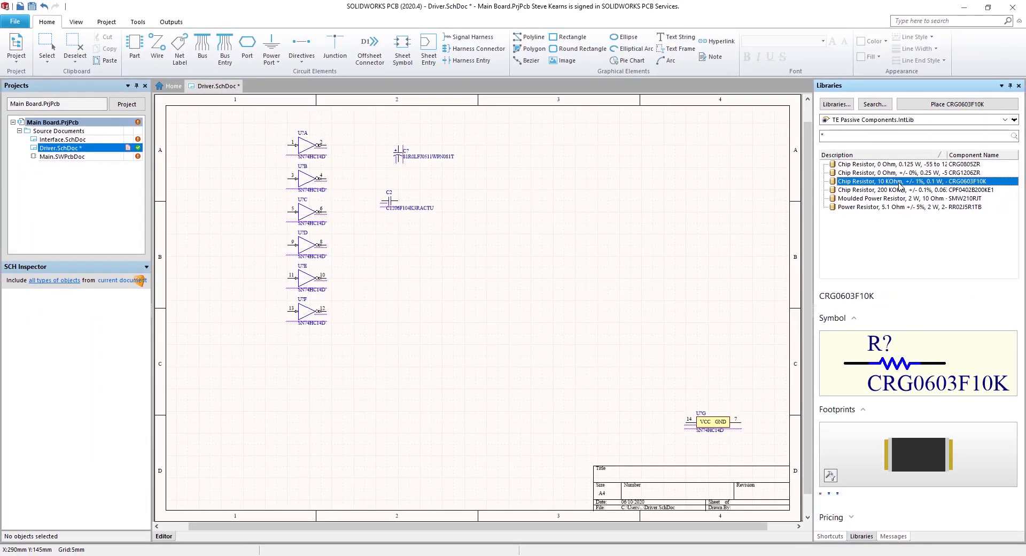
double_click(886, 181)
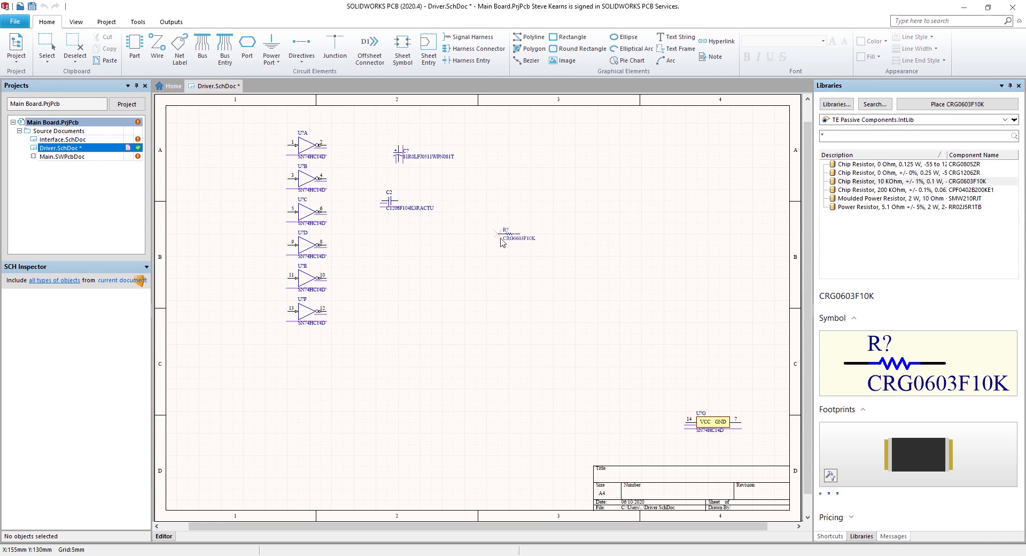
left_click(398, 234)
right_click(398, 234)
- Place a second CRG0603F10K resistor below the first one, giving it the designator R2 during placement
left_click_drag(905, 181, 444, 273)
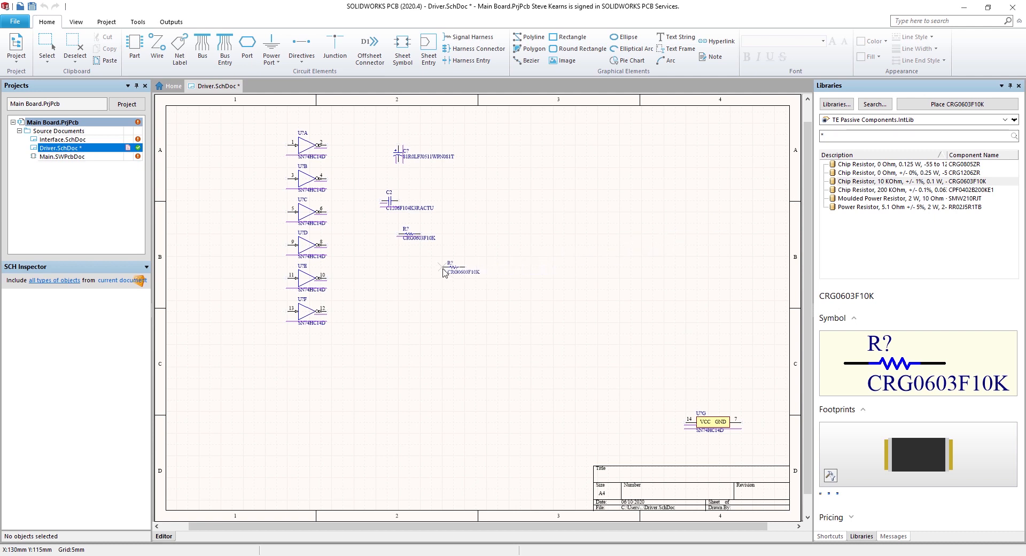
key("Tab")
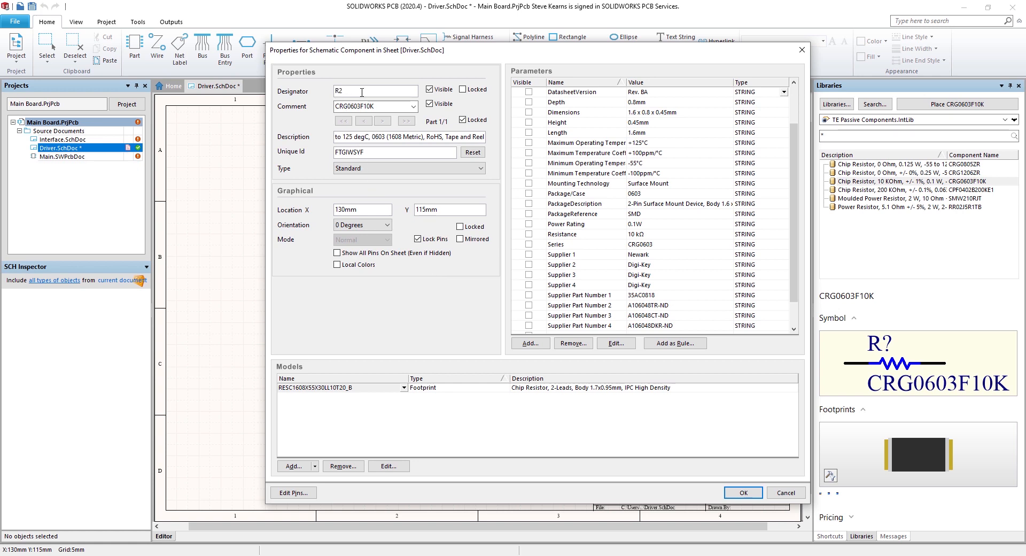
left_click(742, 492)
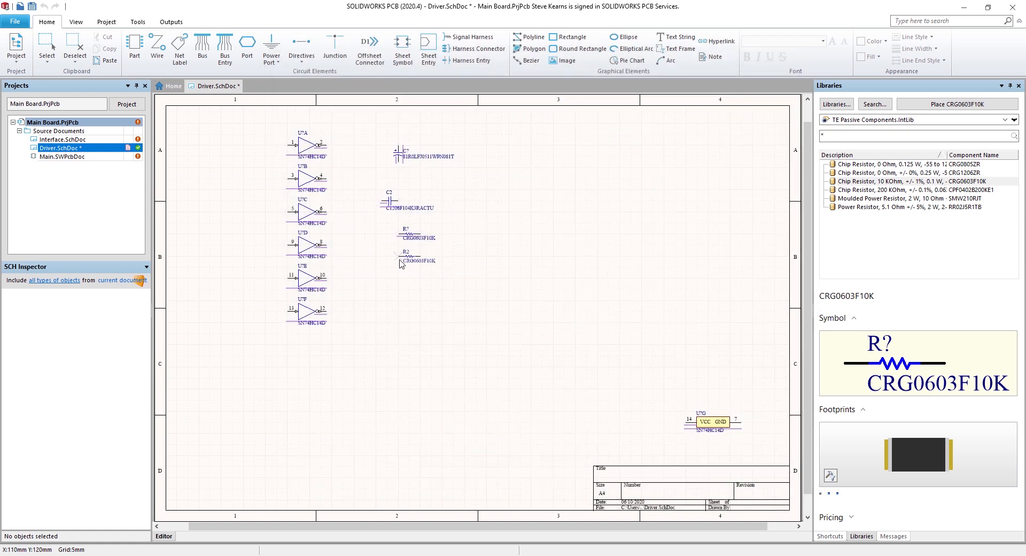
left_click(400, 260)
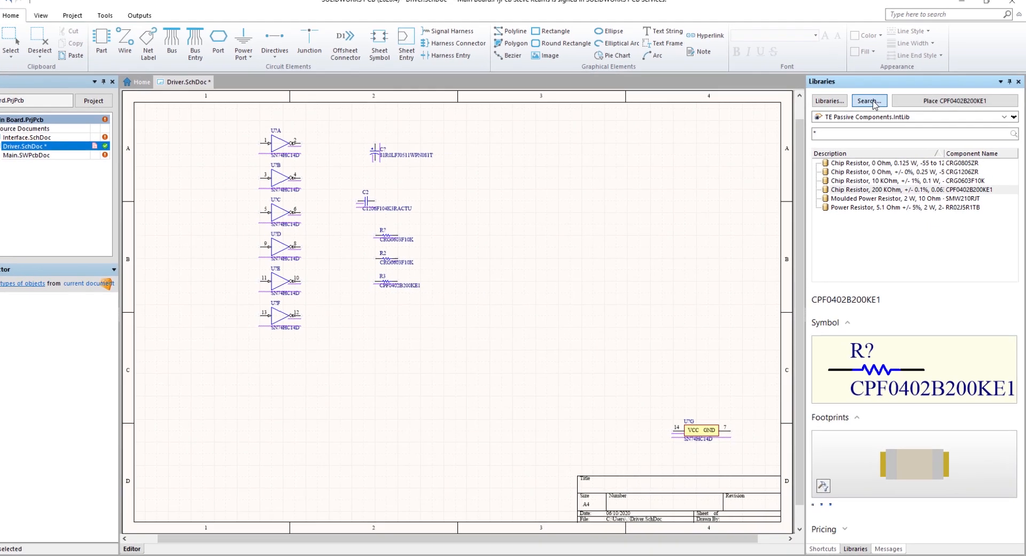
- Search the available libraries for components whose name contains 1n4004
left_click(874, 103)
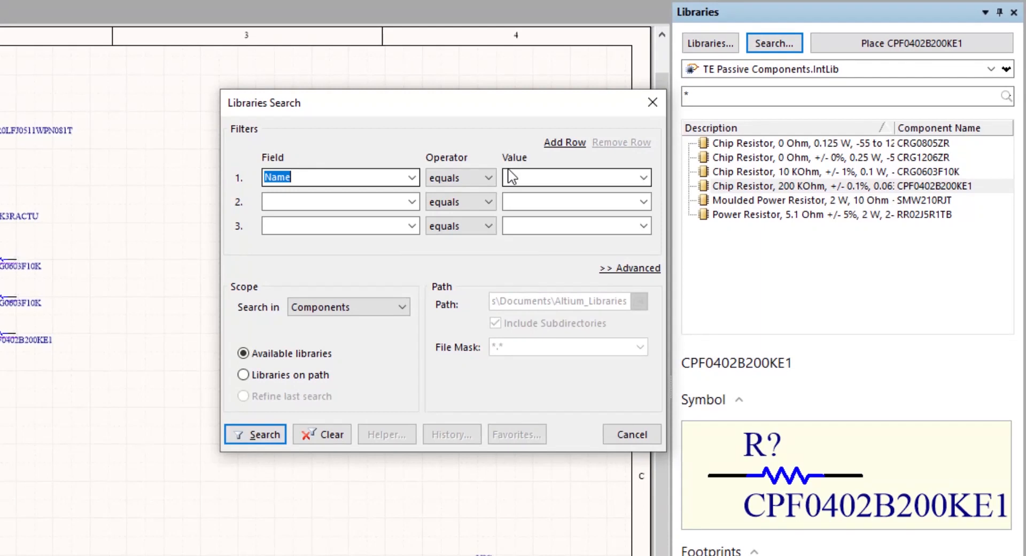
left_click(489, 177)
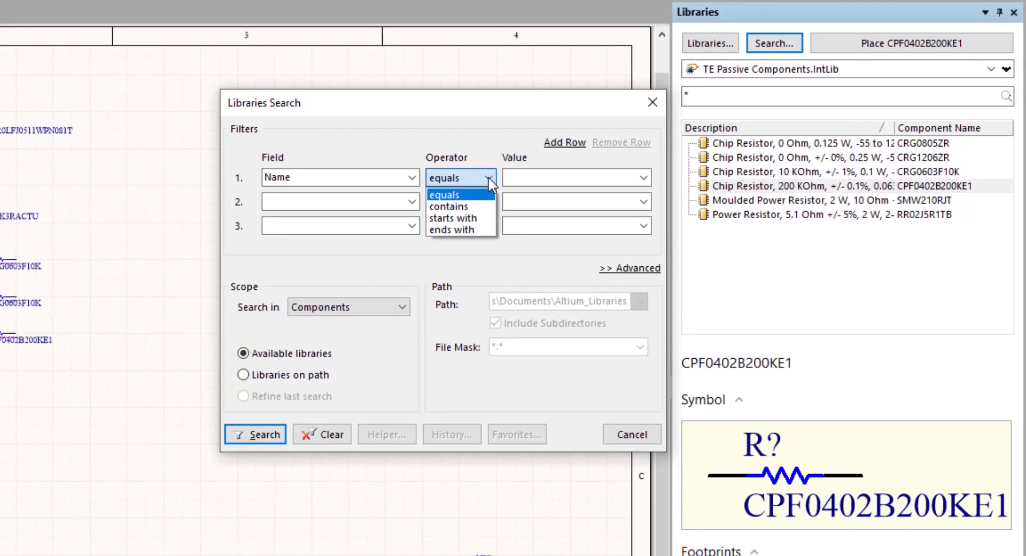
left_click(486, 206)
left_click(536, 177)
type("1n4004")
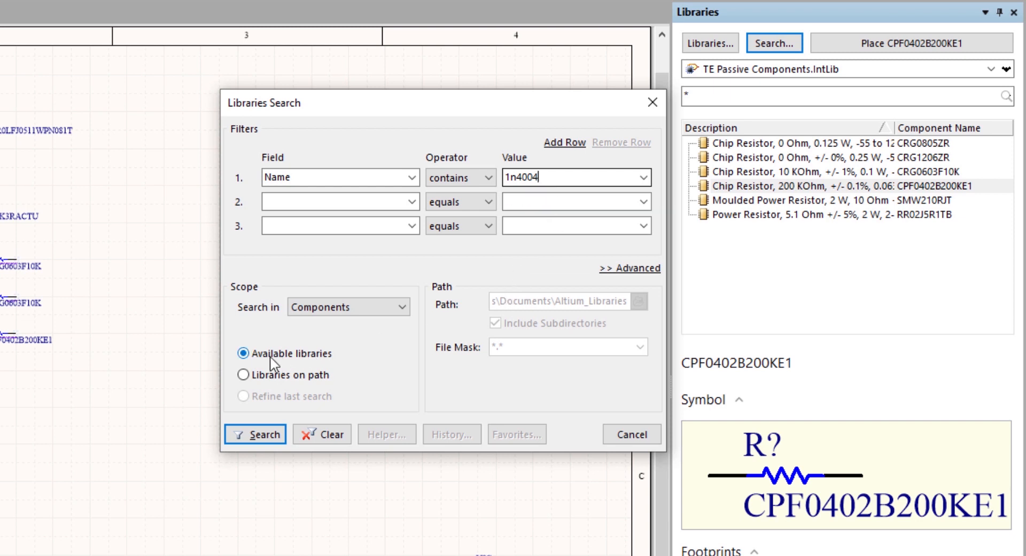
left_click(259, 433)
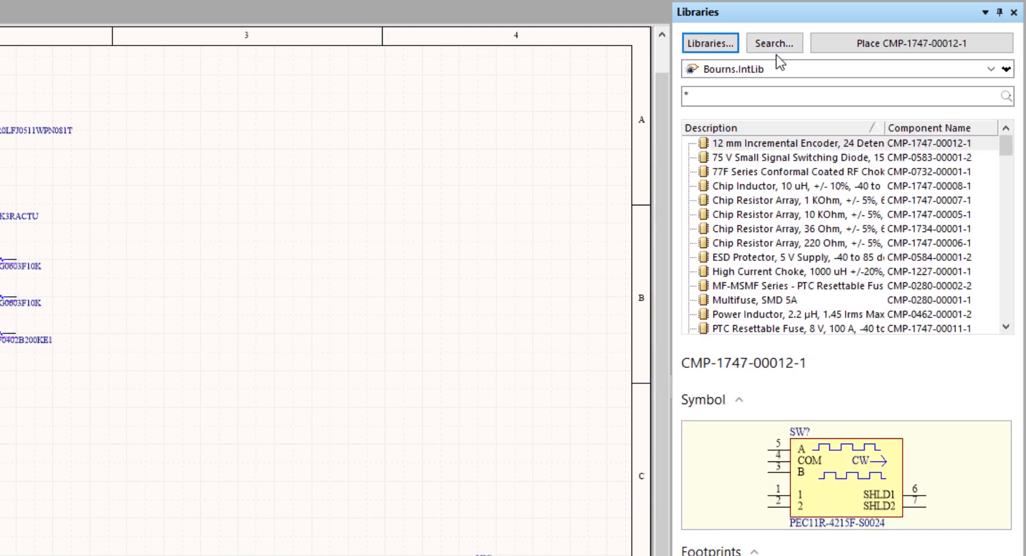
- Repeat the 1n4004 search over the libraries on path, using the Altium_Libraries folder with subdirectories included
left_click(773, 43)
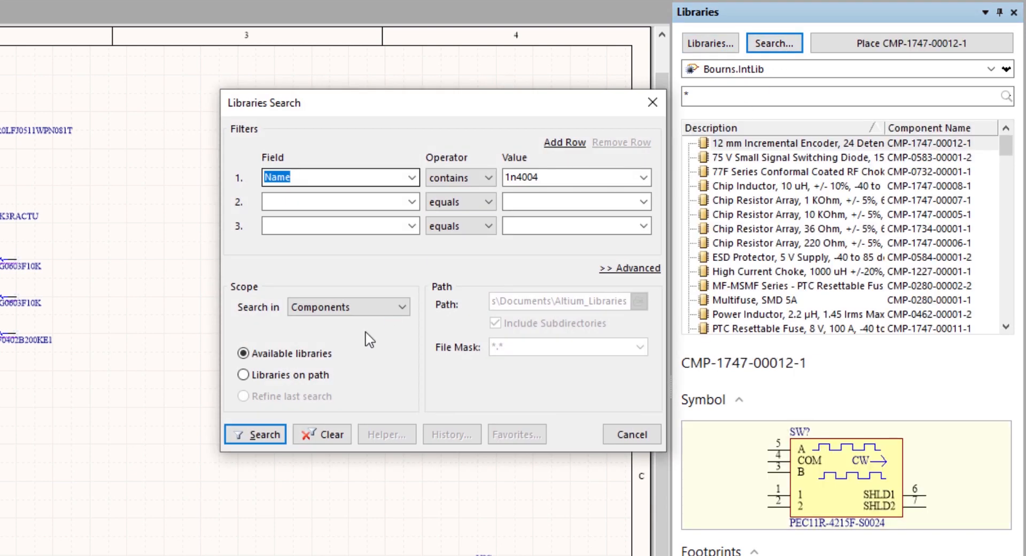
left_click(244, 377)
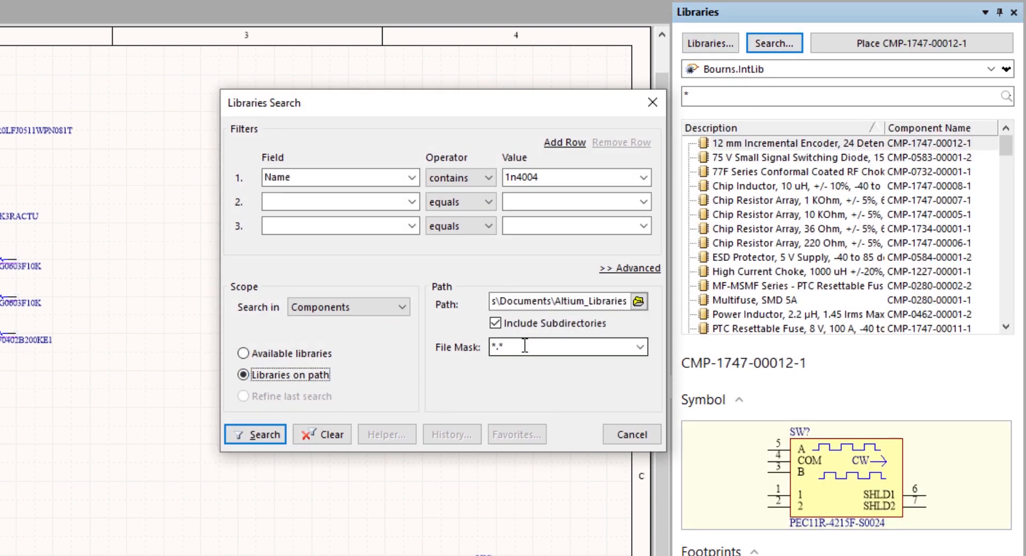
double_click(600, 300)
left_click(258, 435)
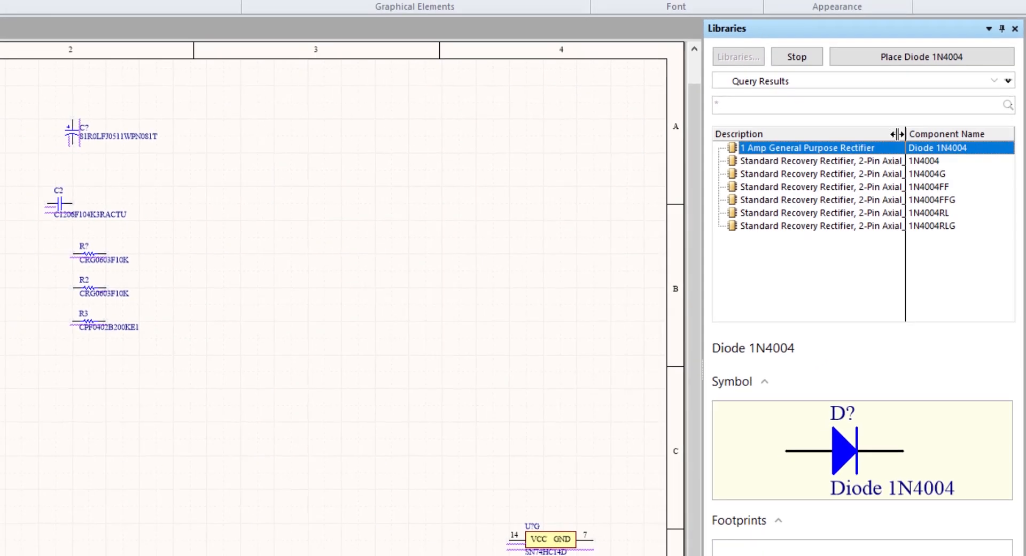
- Narrow the Description column of the search results and add the Library parameter as a column
left_click_drag(897, 134, 869, 135)
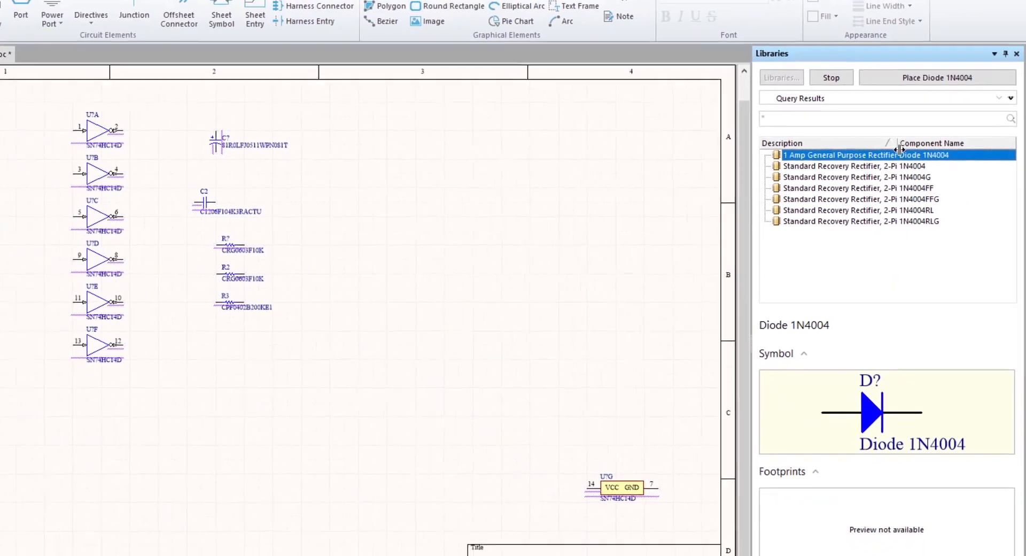
right_click(793, 132)
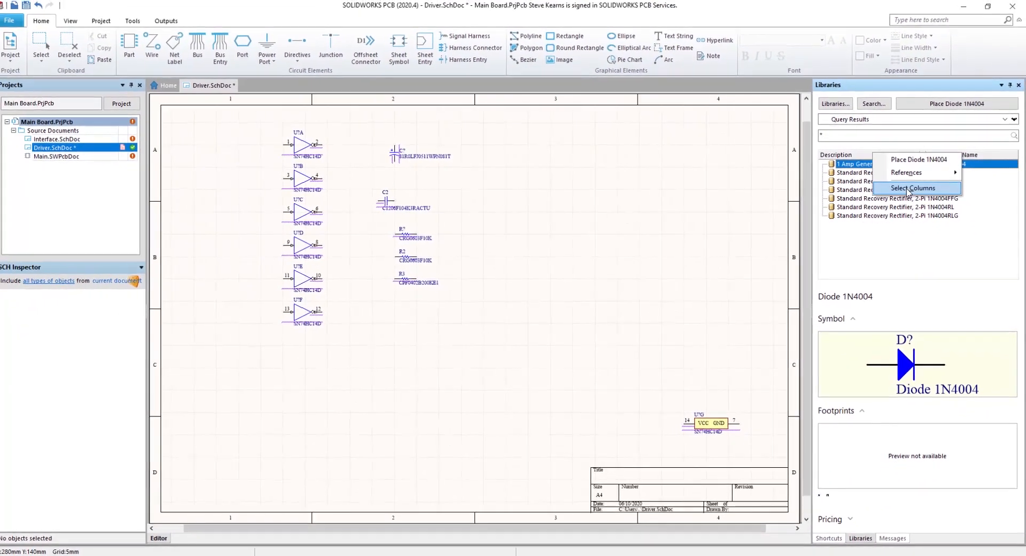
left_click(902, 187)
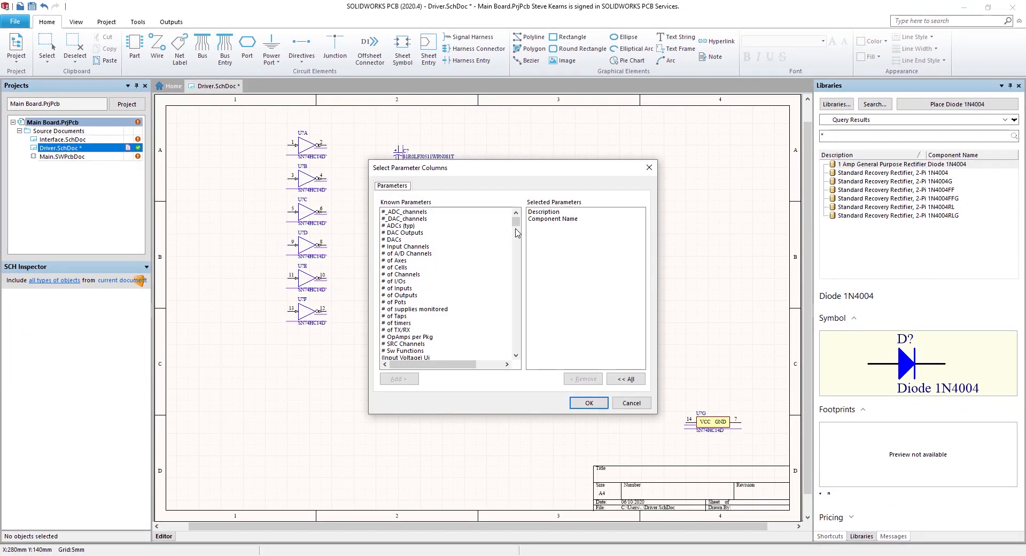
left_click_drag(516, 223, 513, 280)
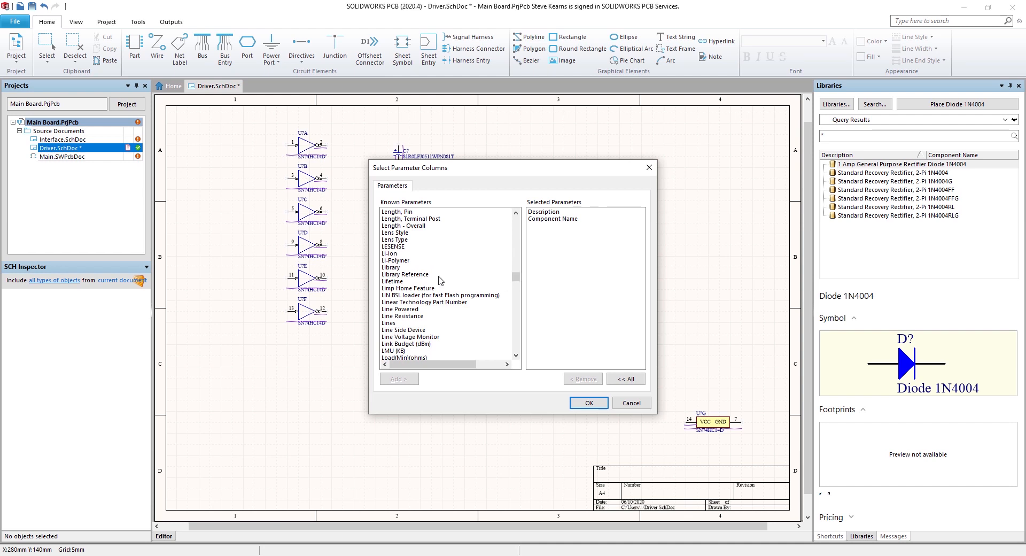
left_click(387, 267)
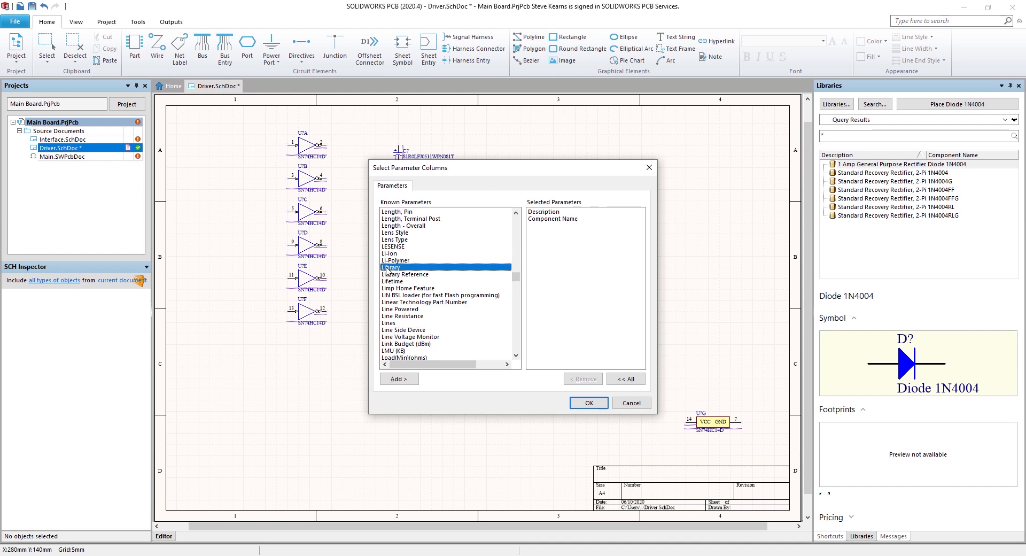
left_click(410, 379)
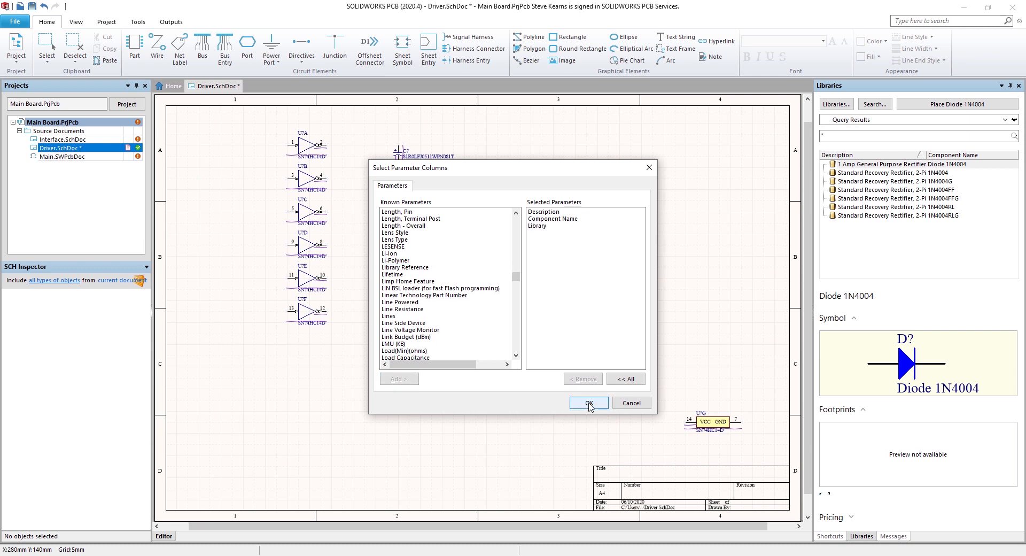
left_click(588, 404)
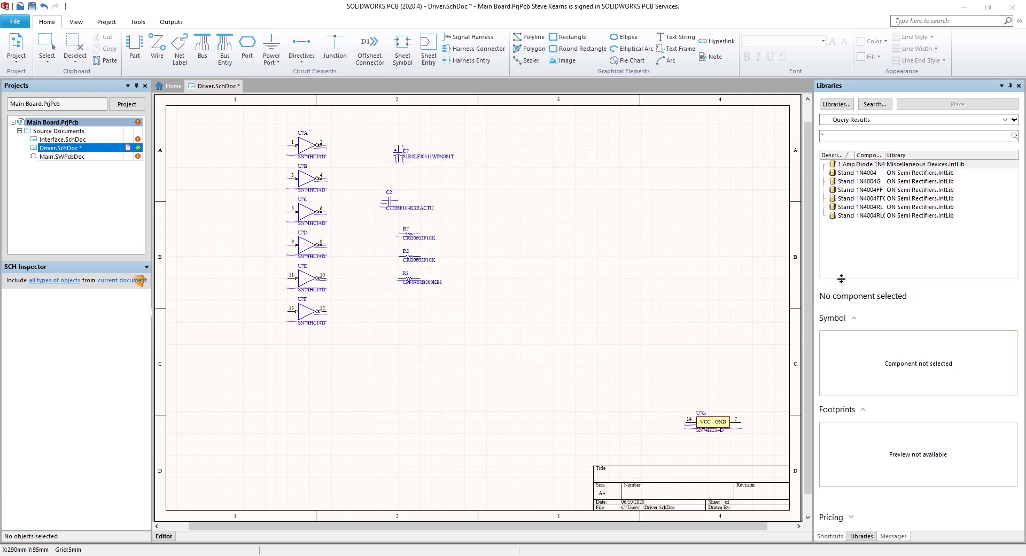
- Place the 1N4004 diode from ON Semi Rectifiers.IntLib below resistor R3, installing its library
left_click(896, 176)
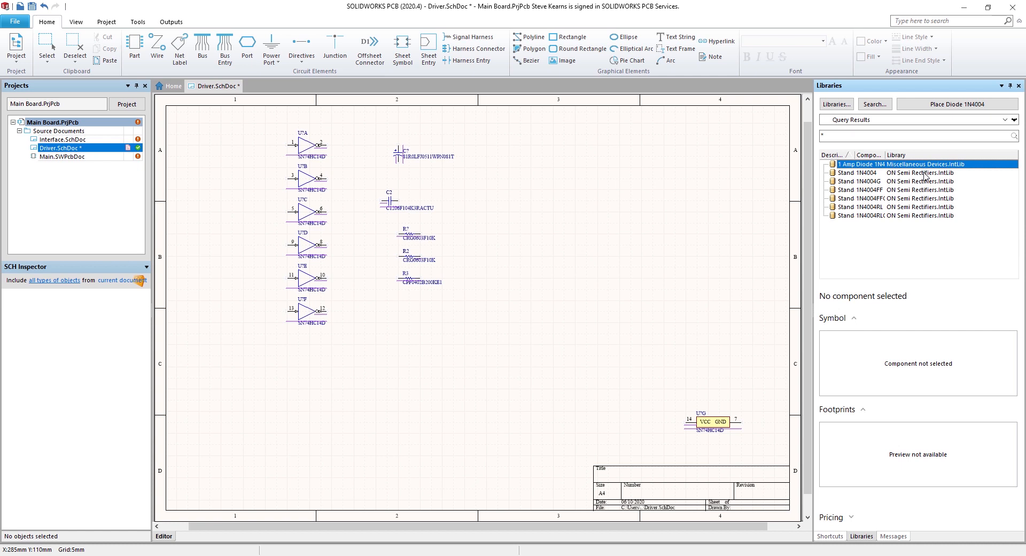
left_click(908, 172)
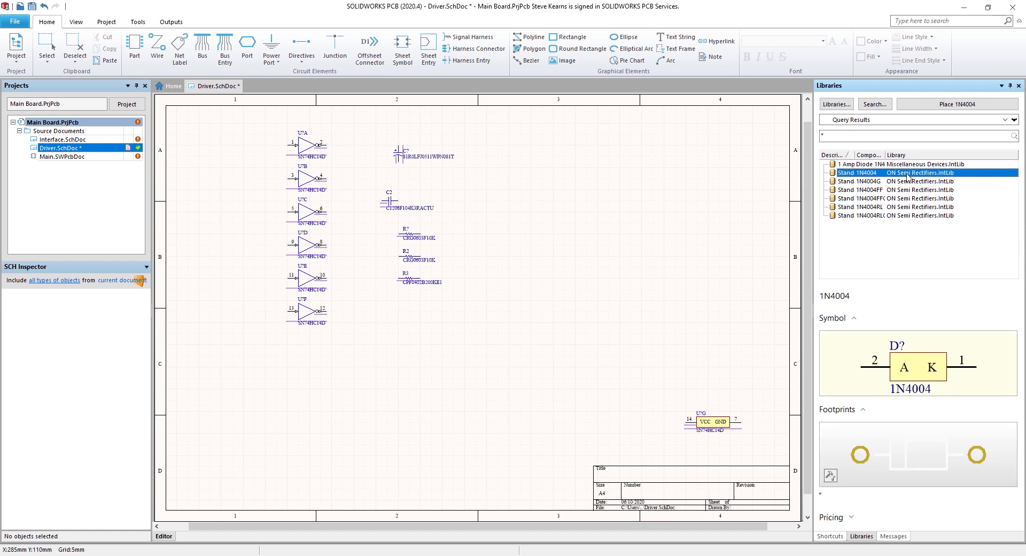
left_click(953, 105)
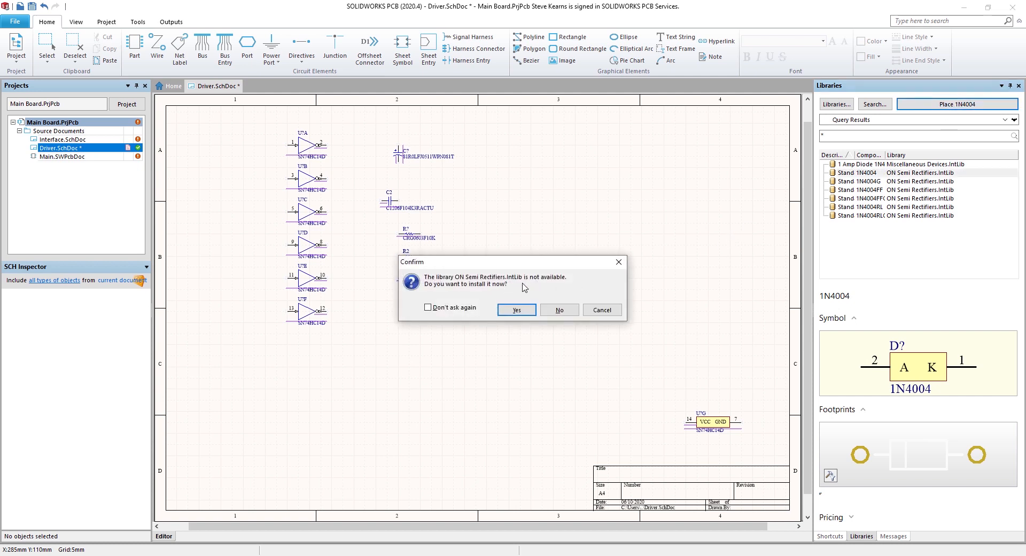
left_click(517, 310)
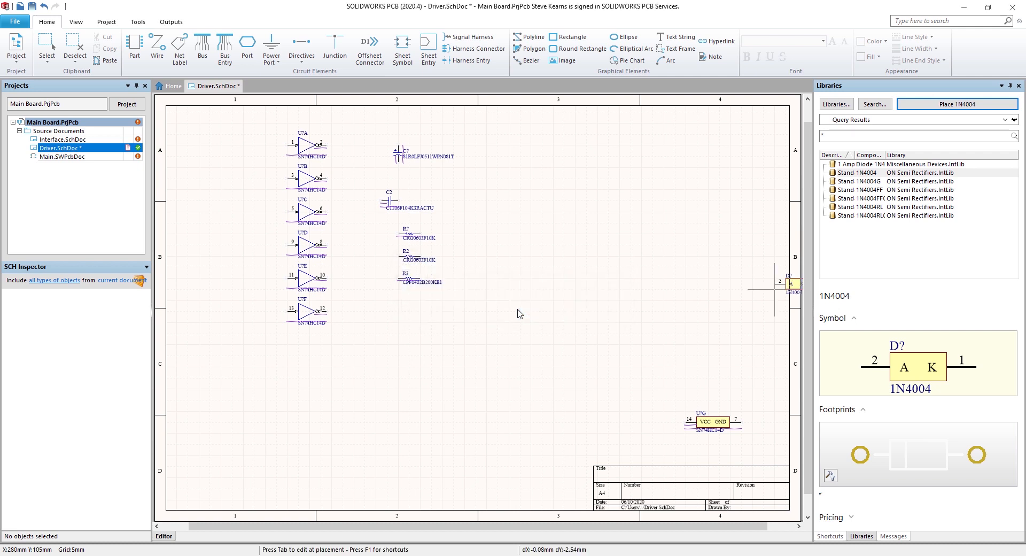
left_click(403, 312)
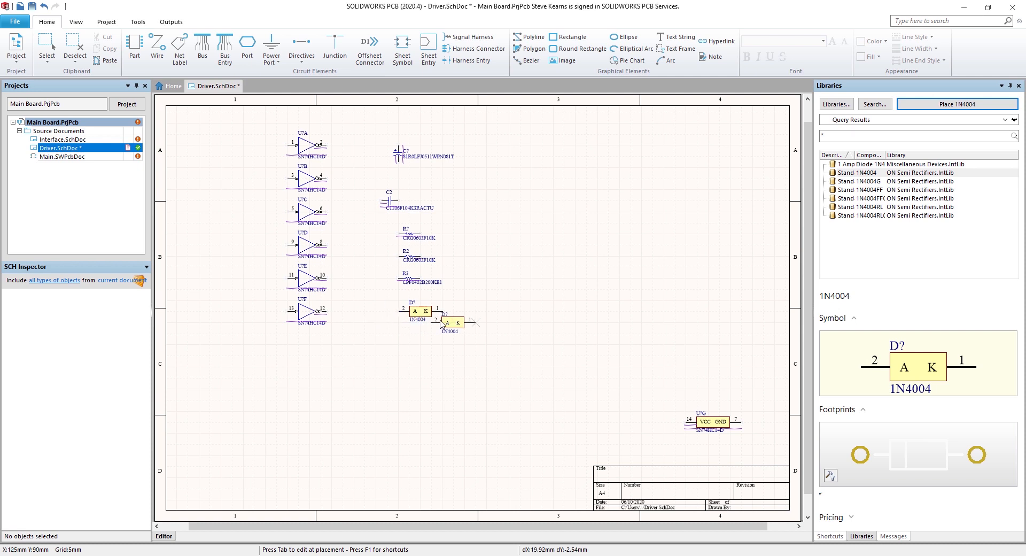
key("Escape")
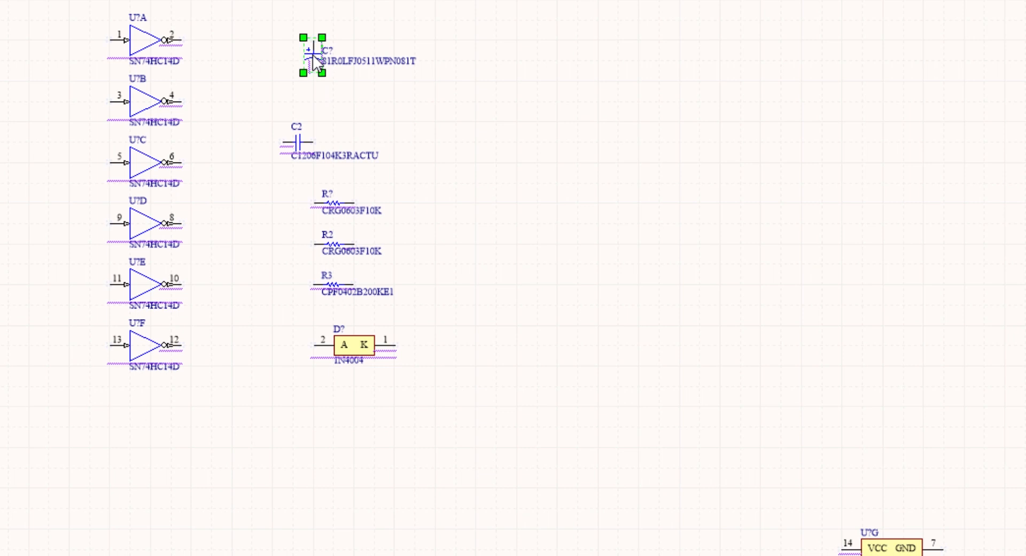
- Make the Nominal Capacitance parameter of the electrolytic capacitor visible on the sheet
right_click(313, 55)
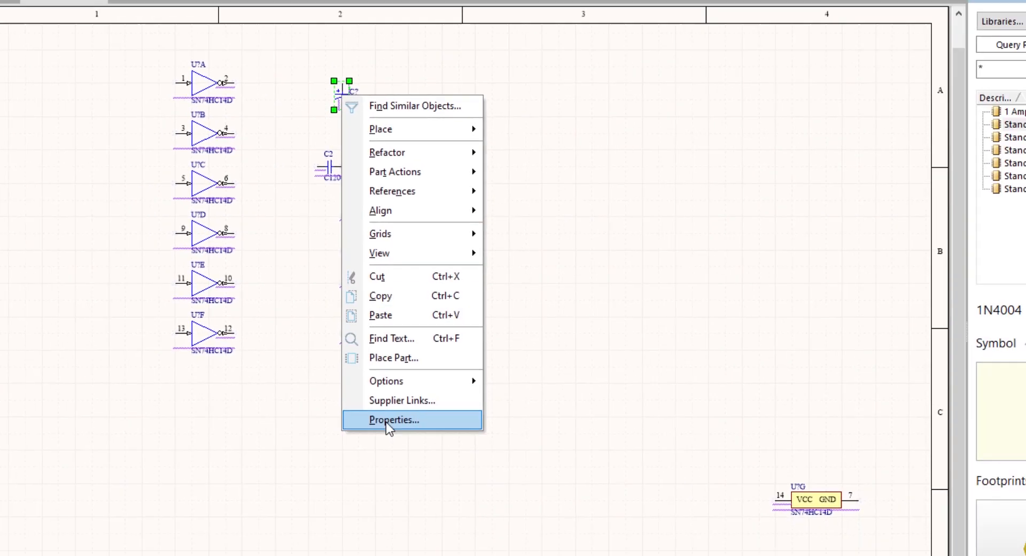
left_click(386, 419)
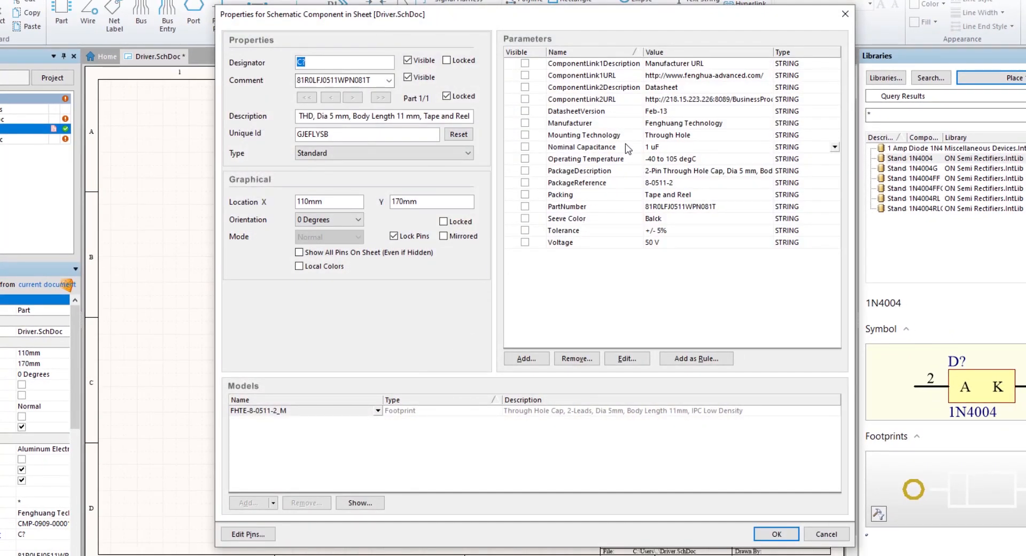
left_click(525, 146)
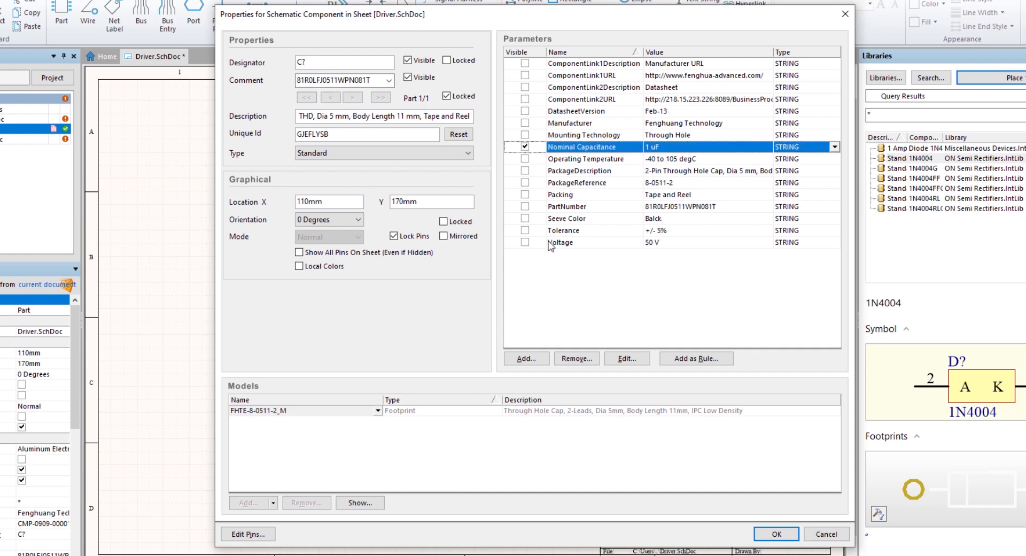
left_click(776, 534)
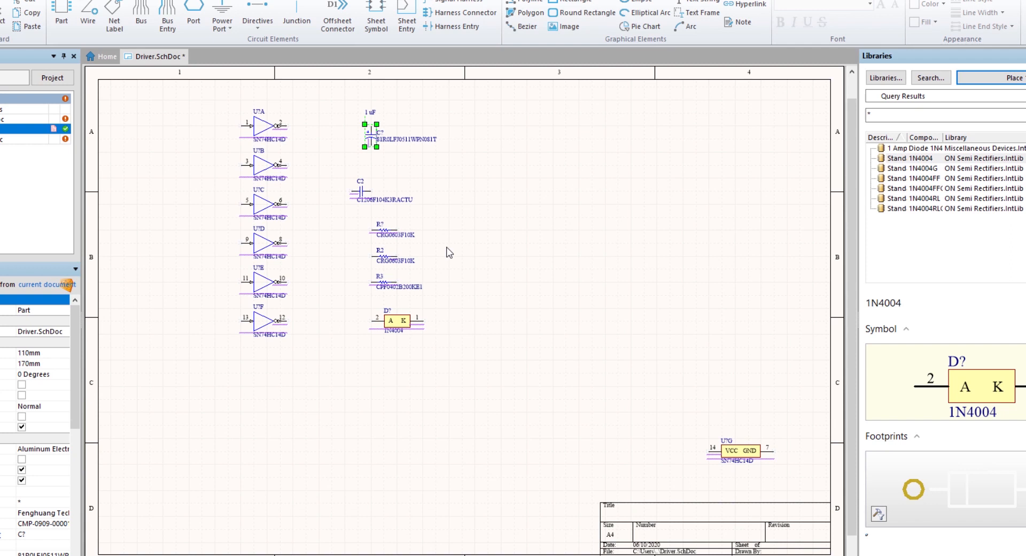
left_click(391, 164)
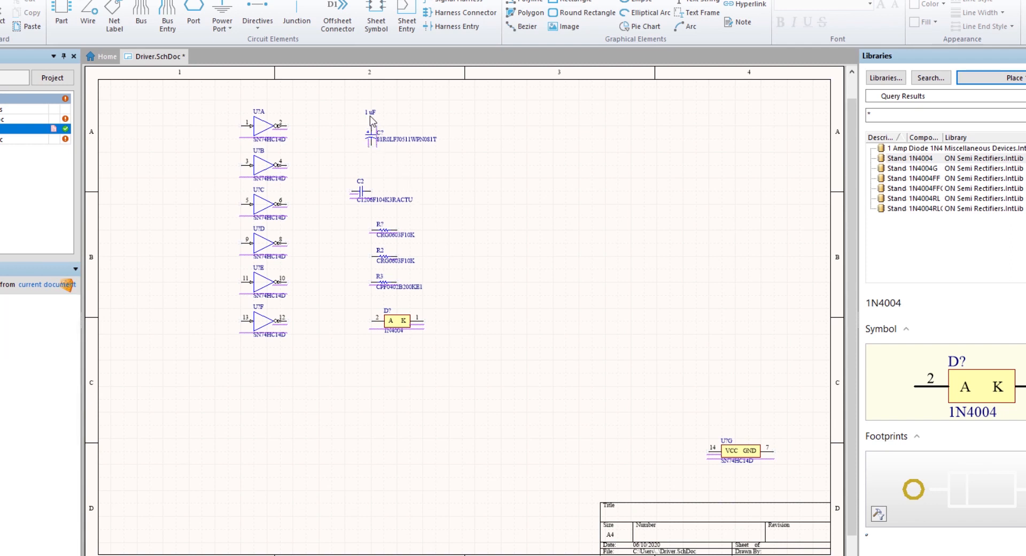